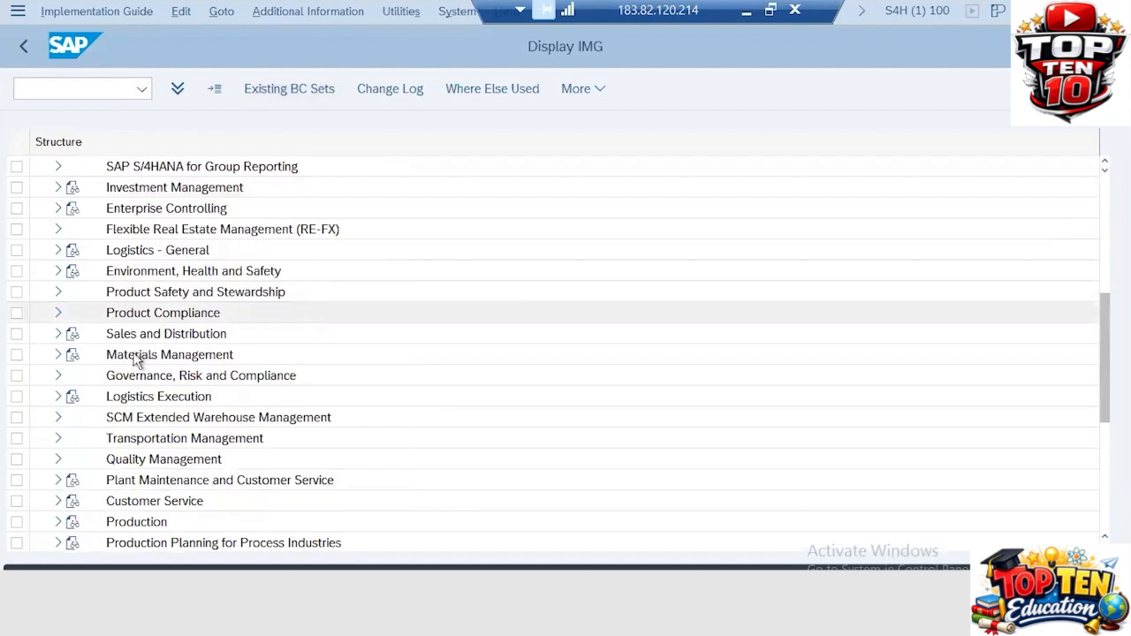
Step: Open Define Screen Layout at Document Level under Materials Management > Purchasing > Purchase Requisition
click(59, 354)
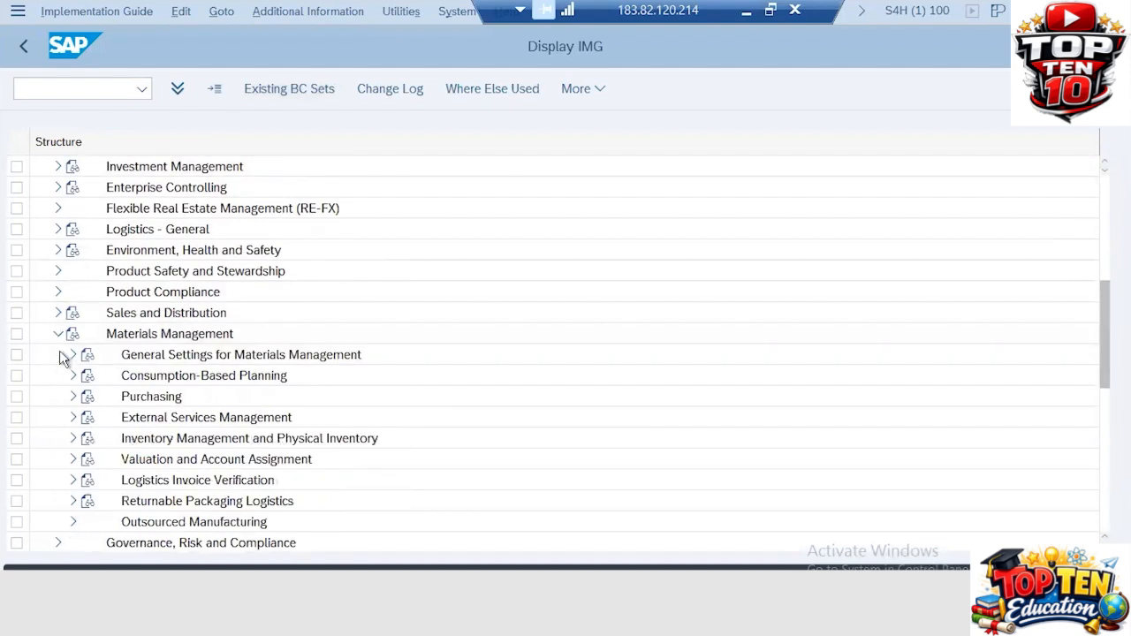
click(73, 396)
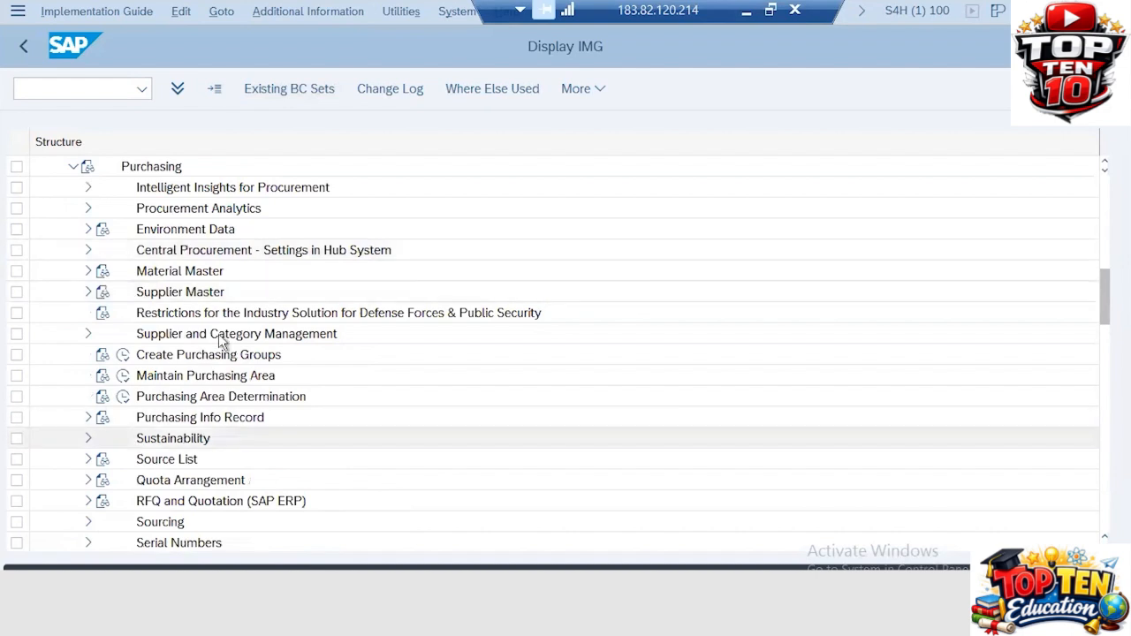
scroll(221, 343, down, 3)
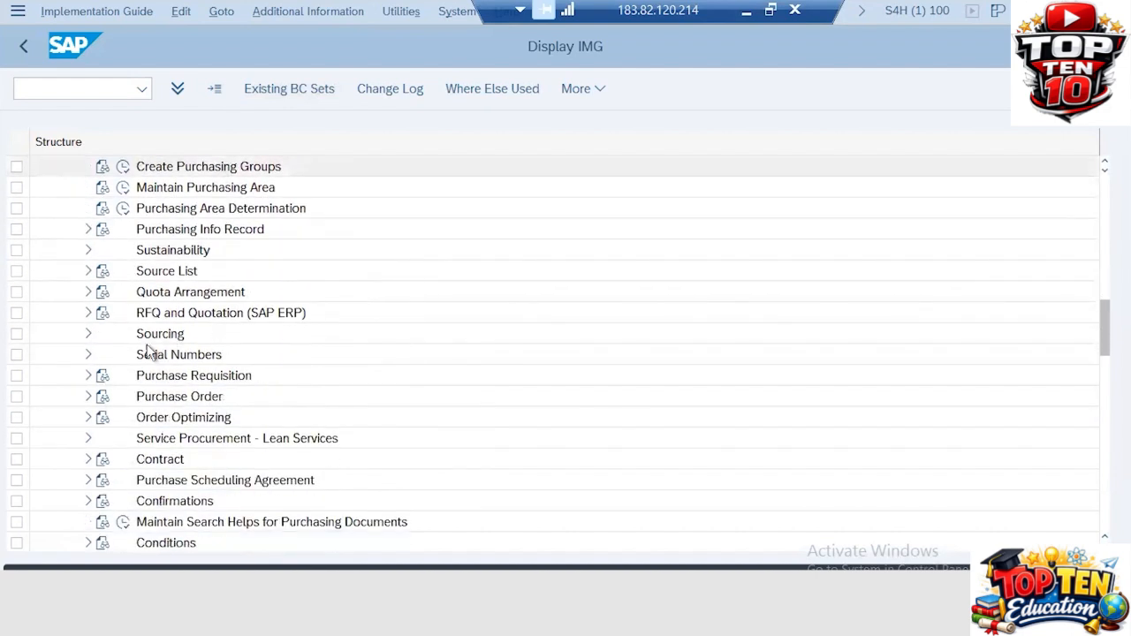
click(91, 377)
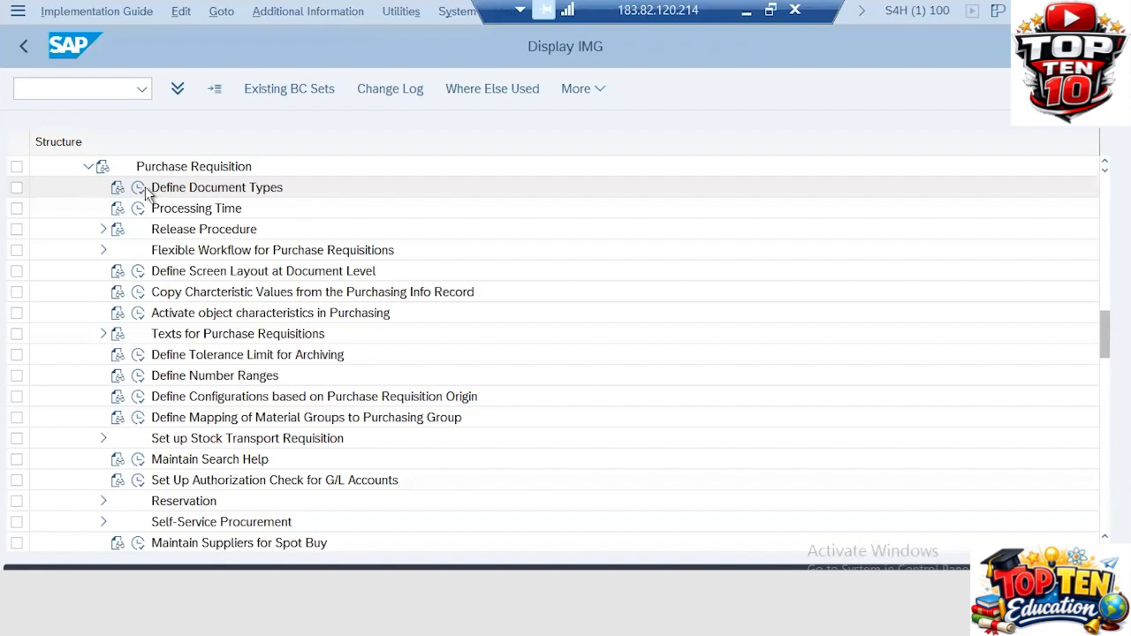
click(139, 271)
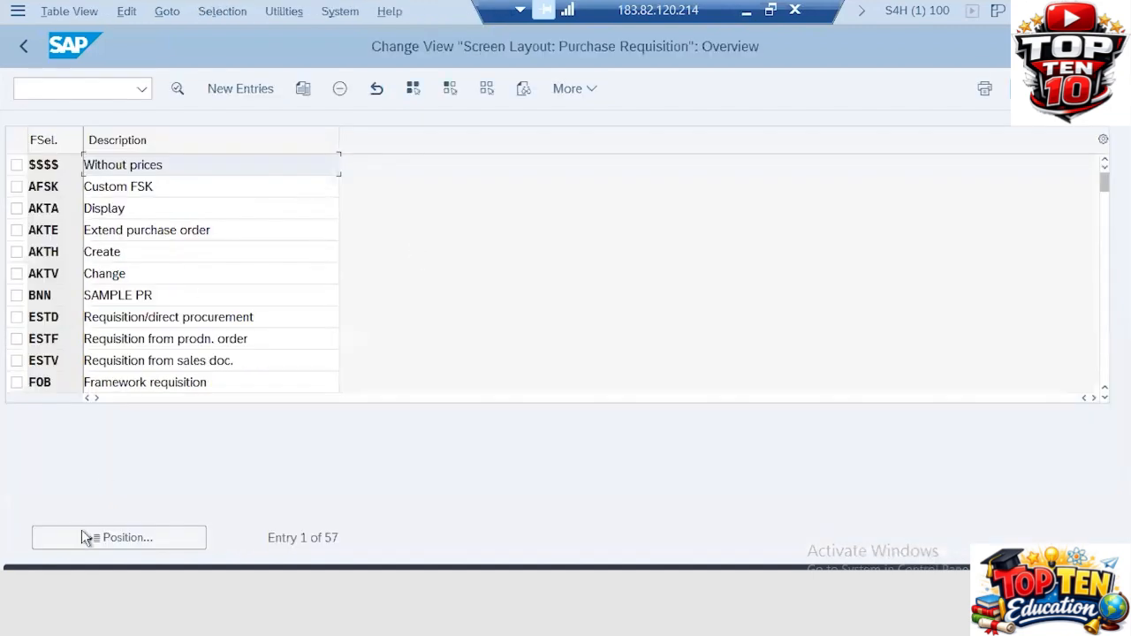
Step: Copy the purchase requisition field selection key NBB to a new key ZANBB
click(81, 537)
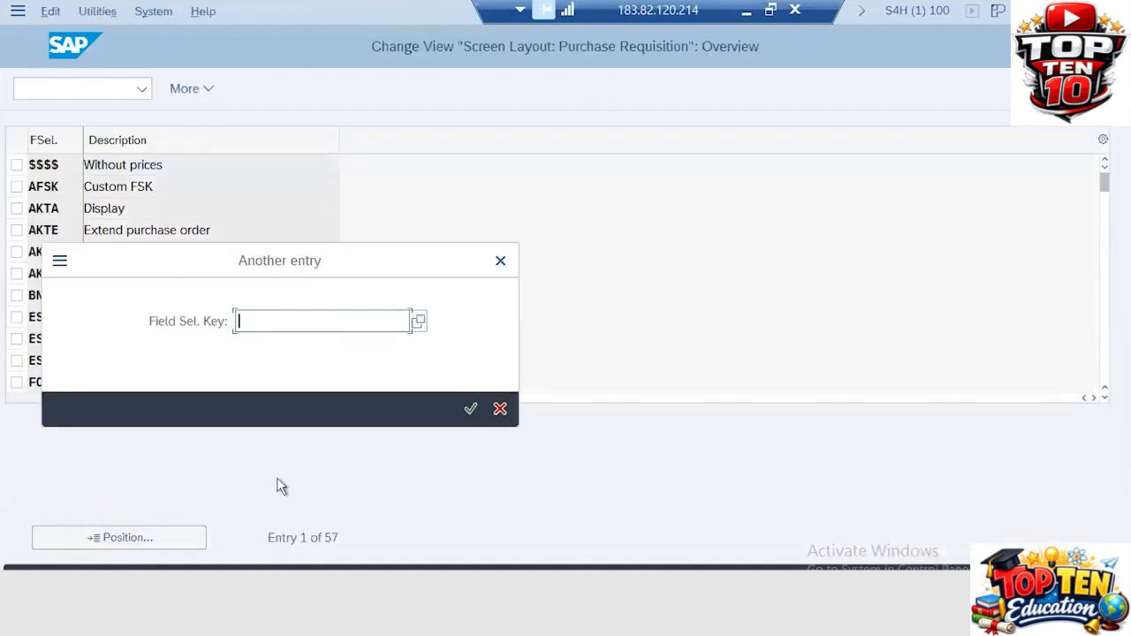
text(NBB)
key(Return)
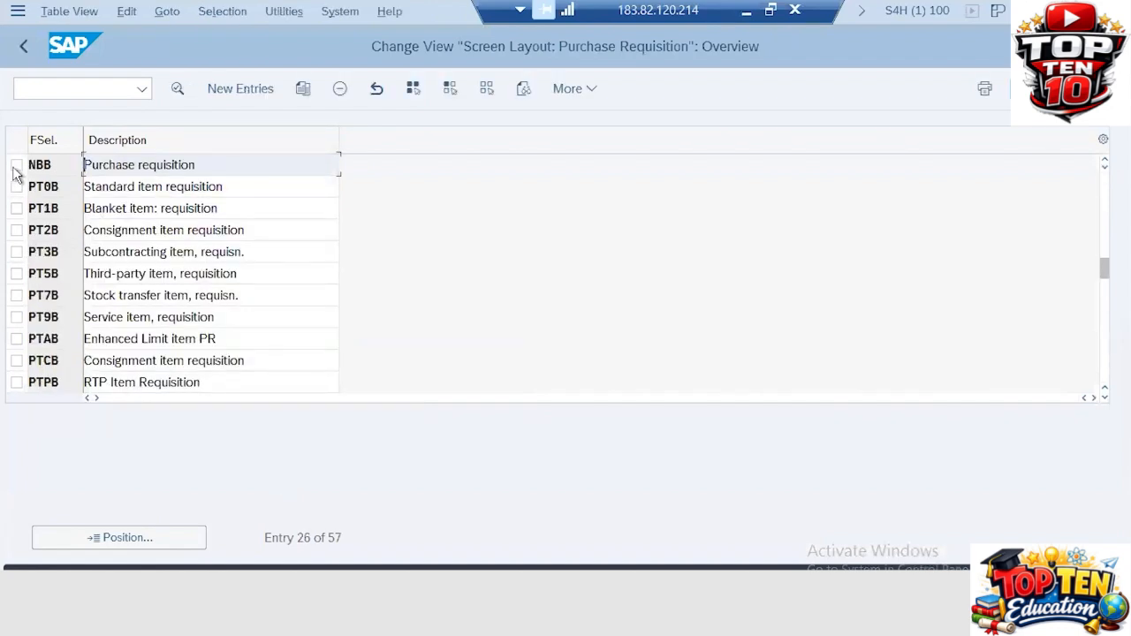
click(17, 166)
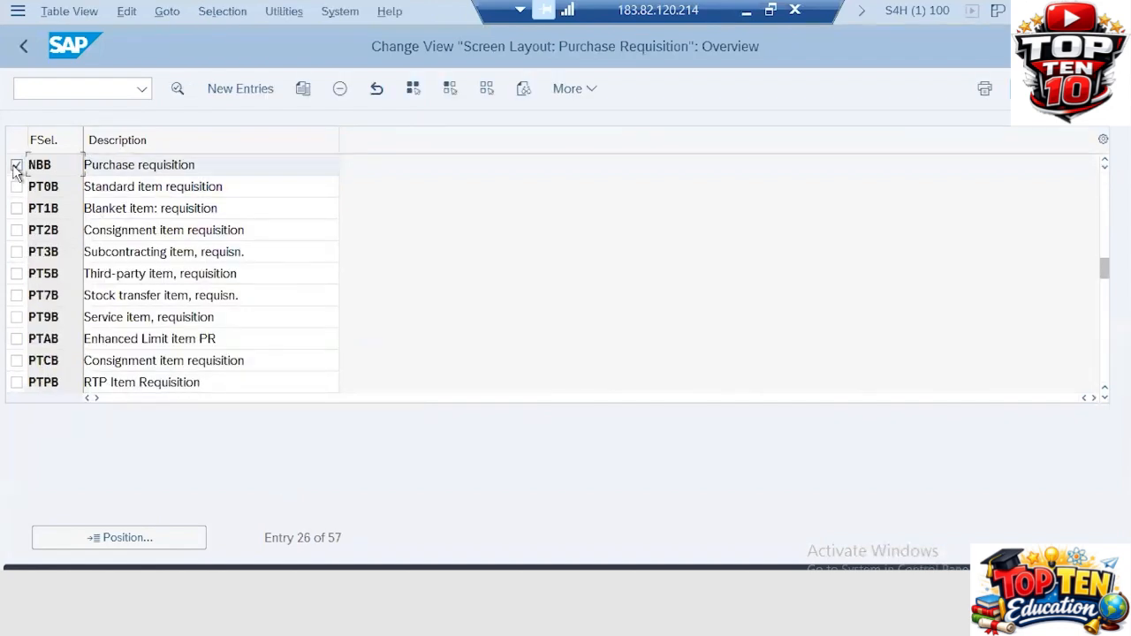
click(302, 90)
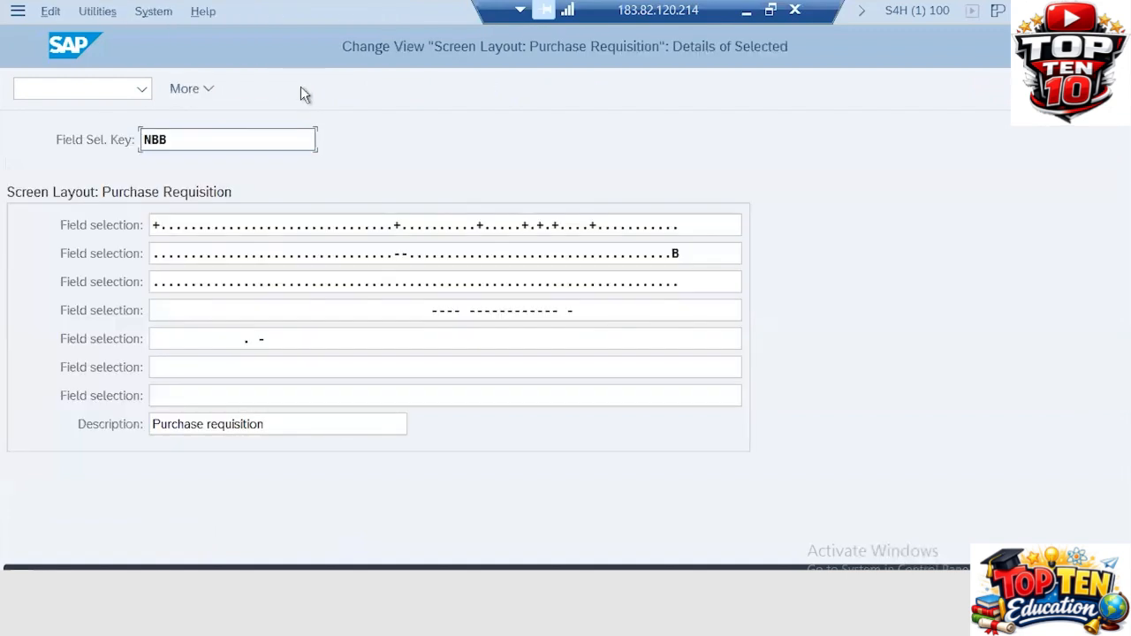
drag(182, 139, 11, 113)
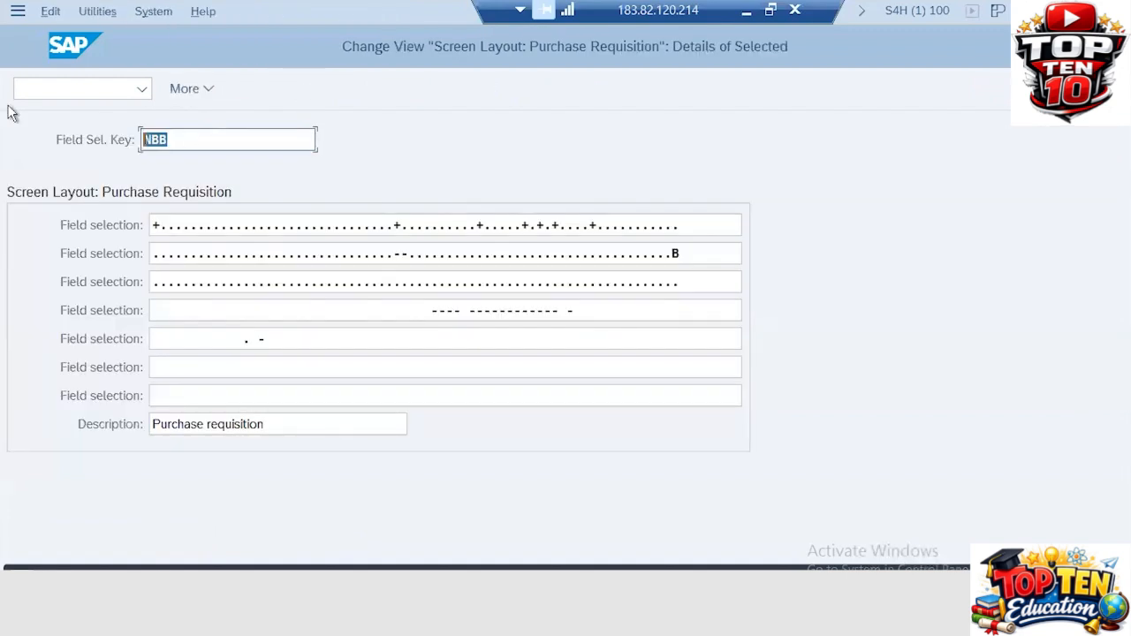
text(za)
key(BackSpace)
key(BackSpace)
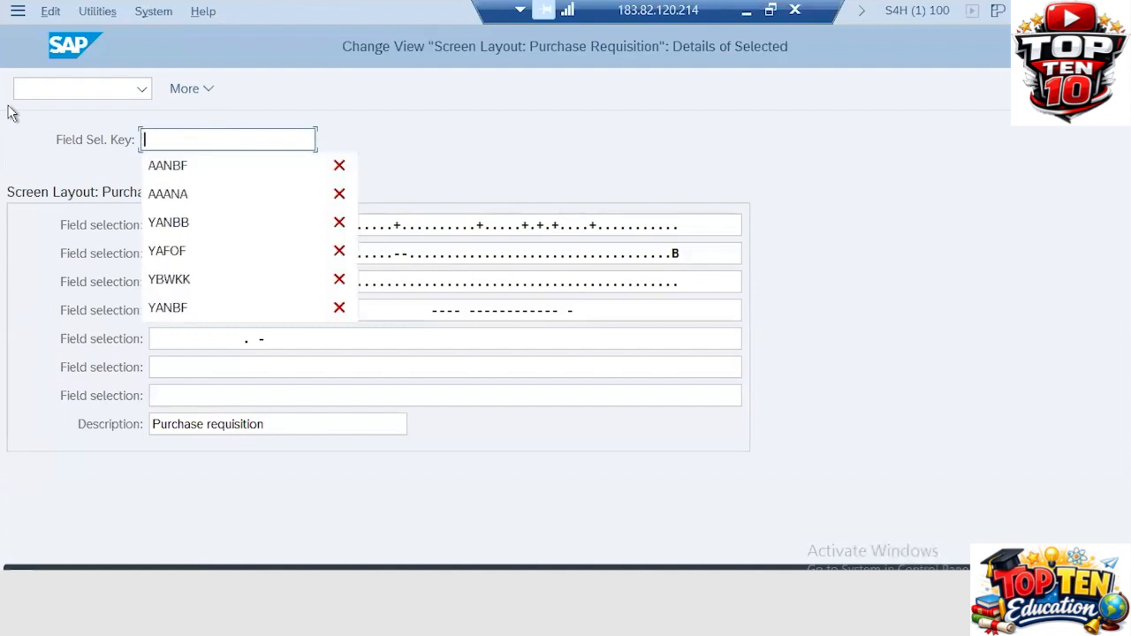
text(ZANBB)
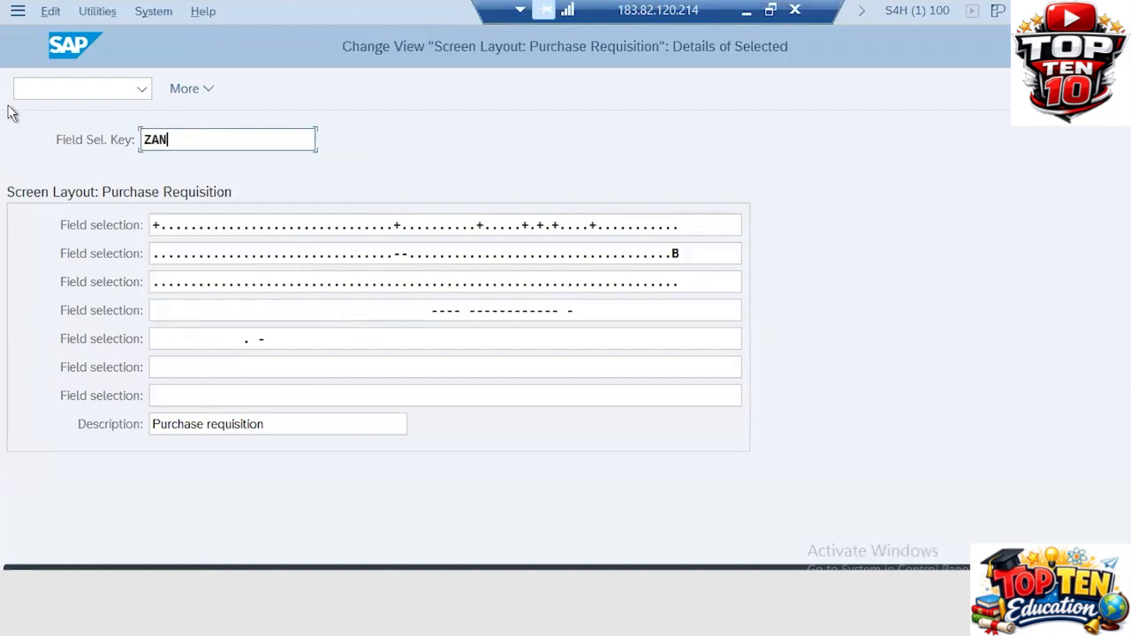
key(Return)
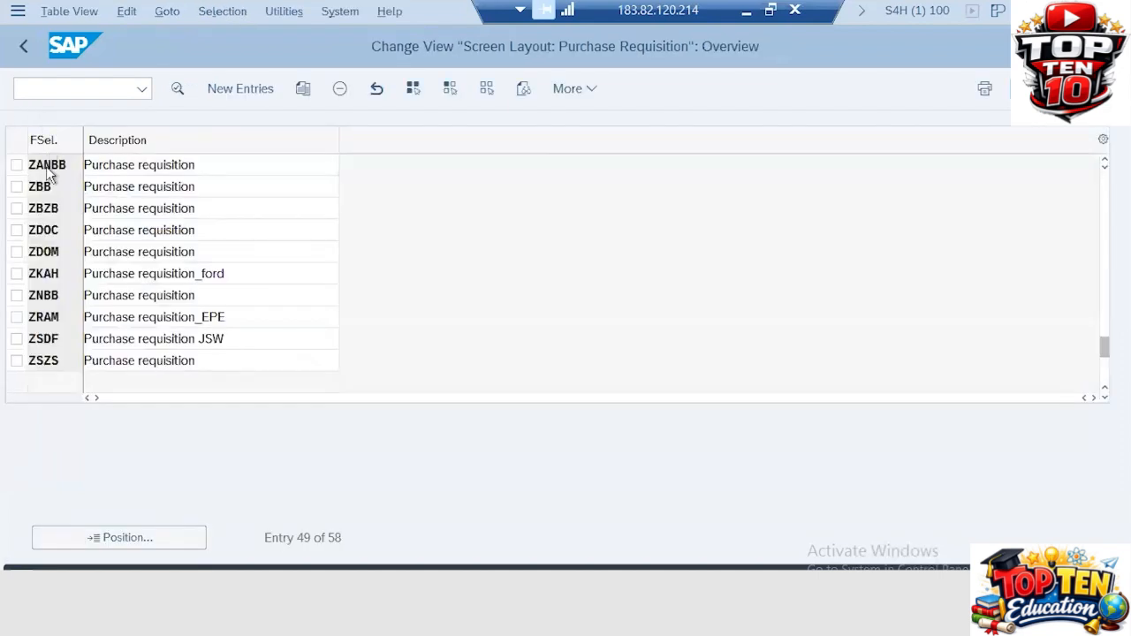
Step: Make Material group a required entry instead of optional in the Basic Data, Item group of key ZANBB
double_click(47, 165)
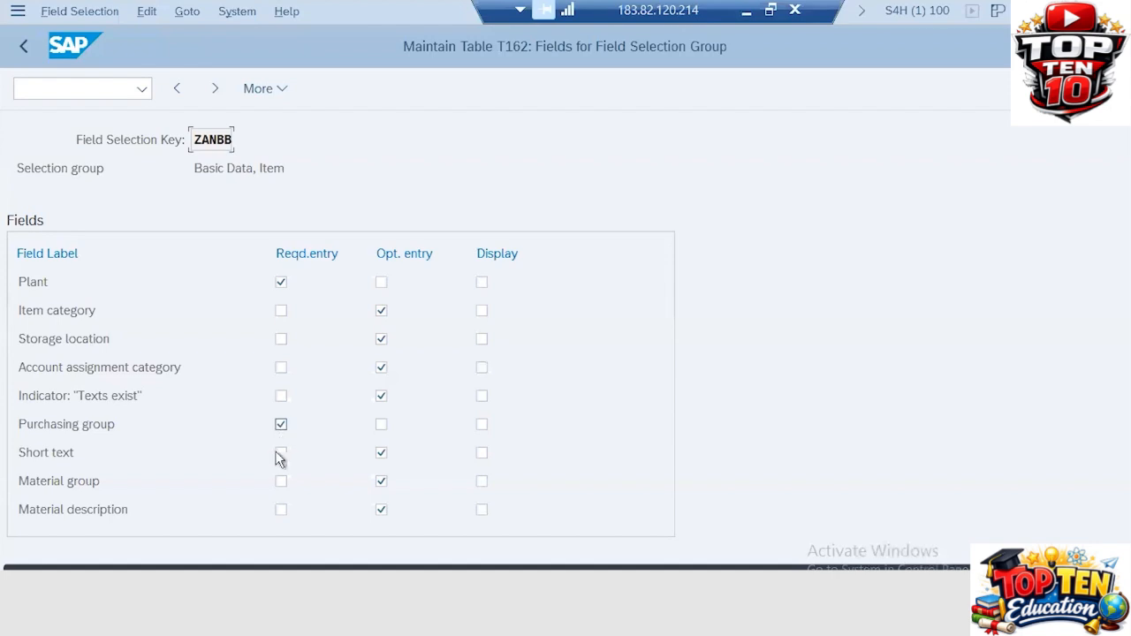
click(280, 481)
click(381, 482)
click(20, 56)
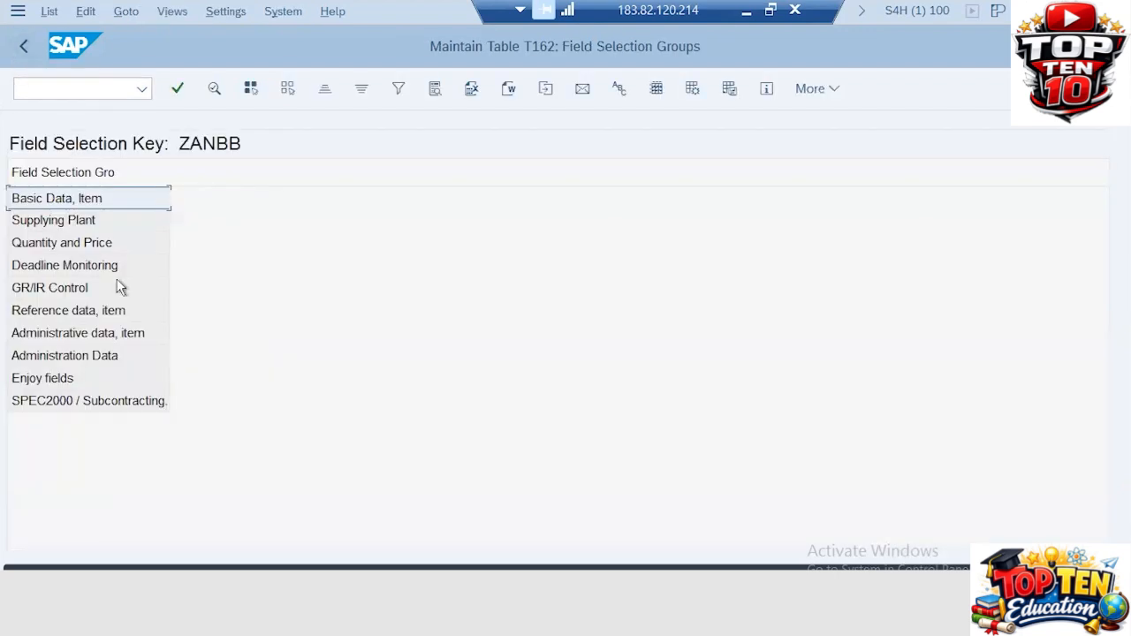
Step: Review the field settings in the Supplying Plant and Quantity and Price groups of ZANBB
double_click(78, 225)
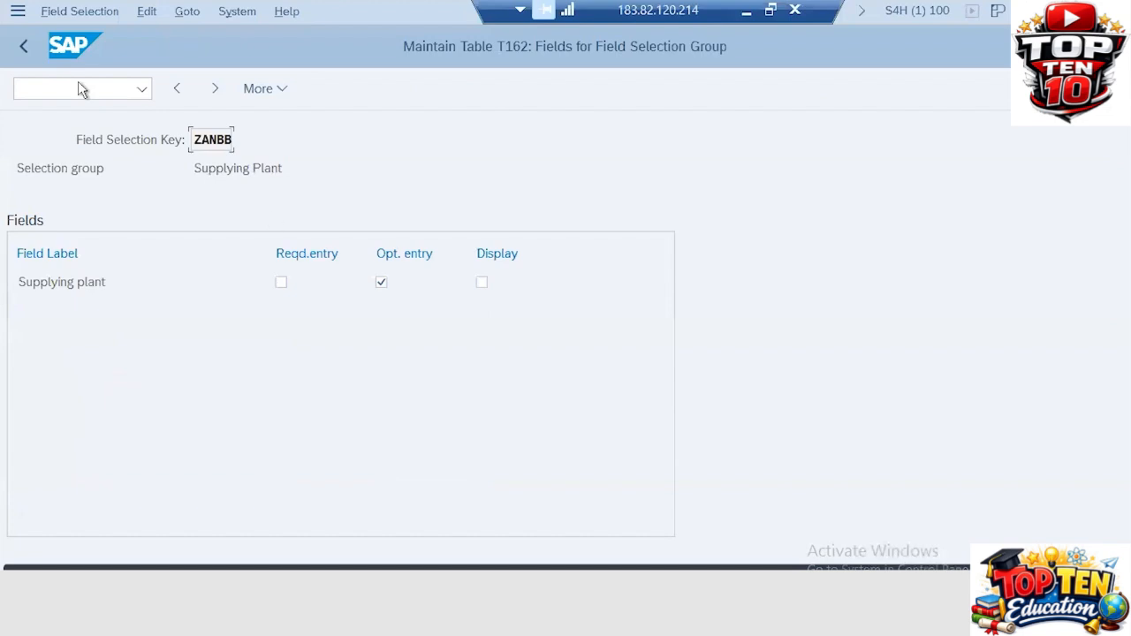
click(24, 46)
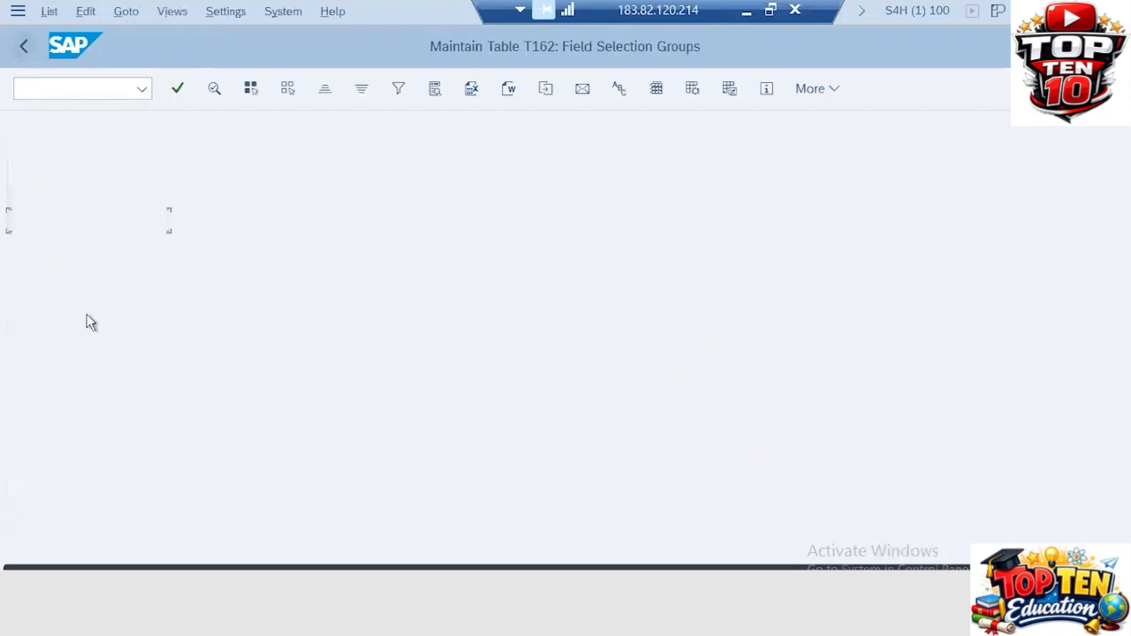
double_click(59, 245)
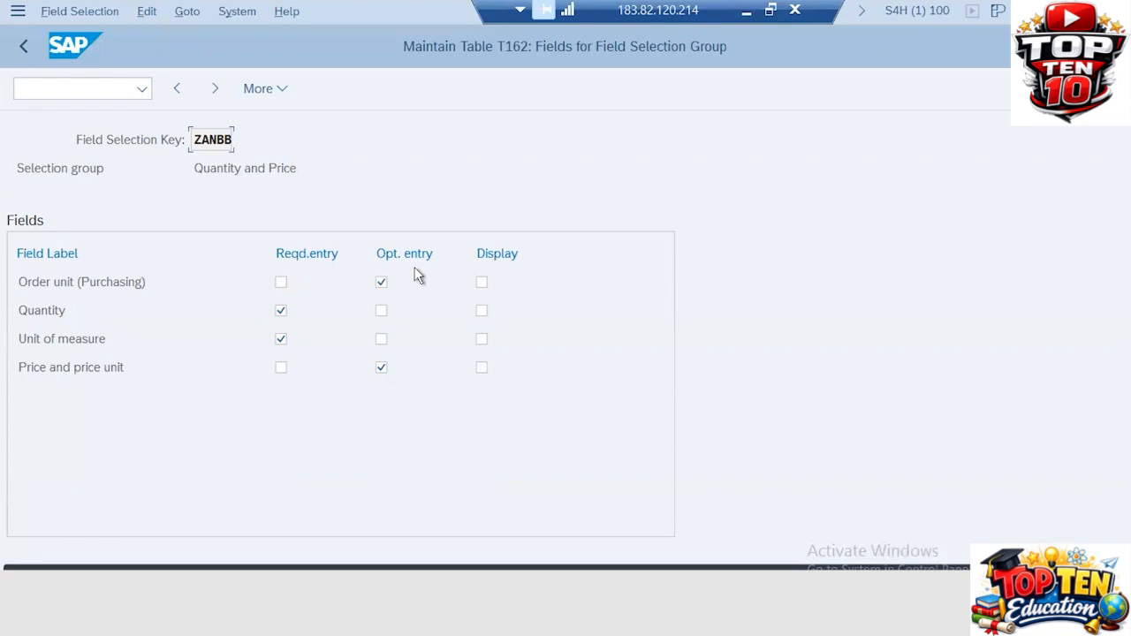
click(281, 284)
click(282, 282)
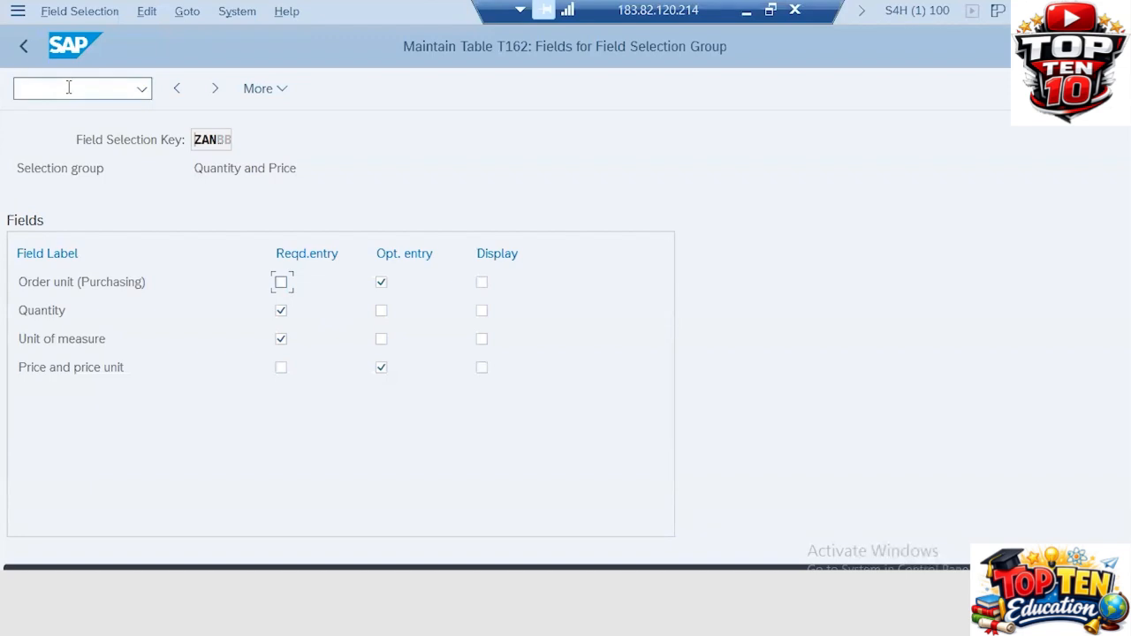
click(23, 53)
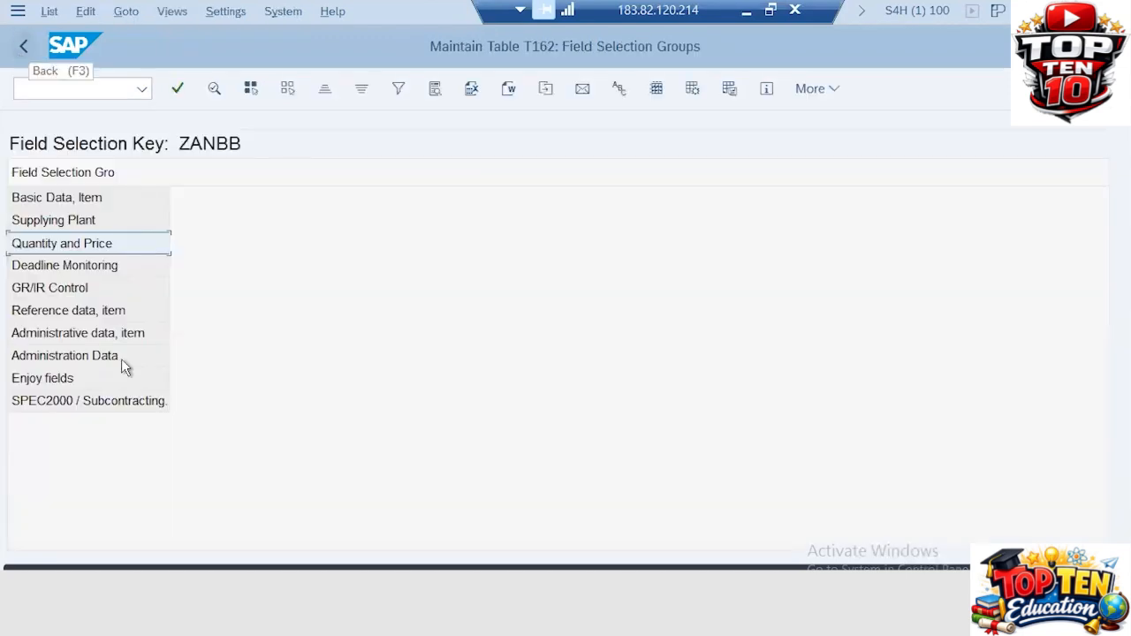
Step: Set Start Date for Services and End Date for Services to display in the Deadline Monitoring group
double_click(59, 267)
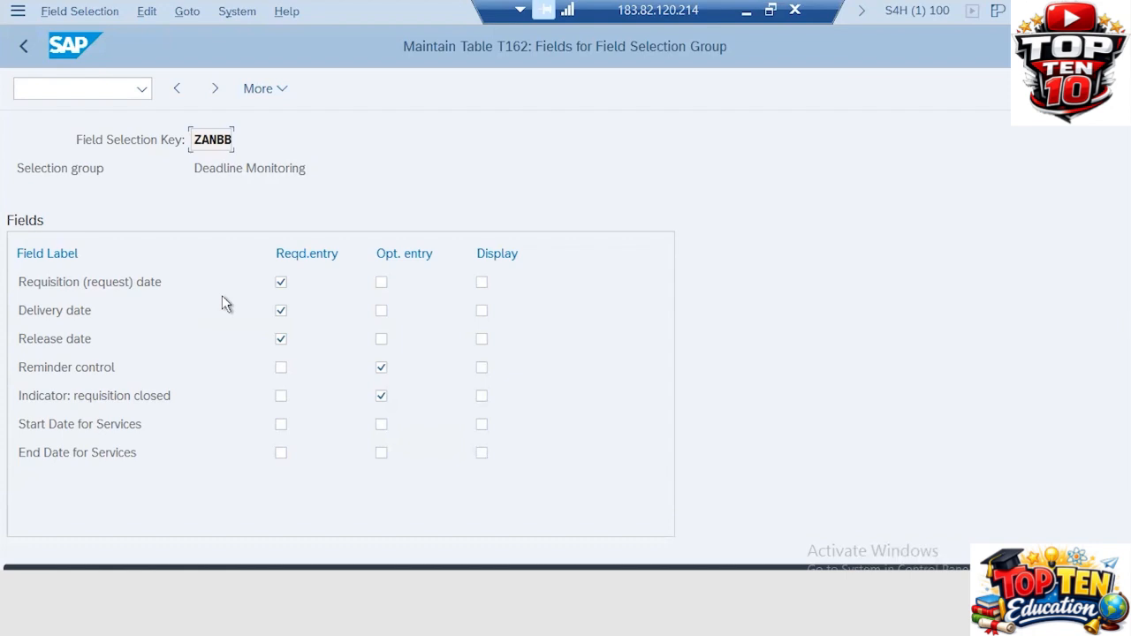
click(483, 425)
click(482, 454)
click(23, 46)
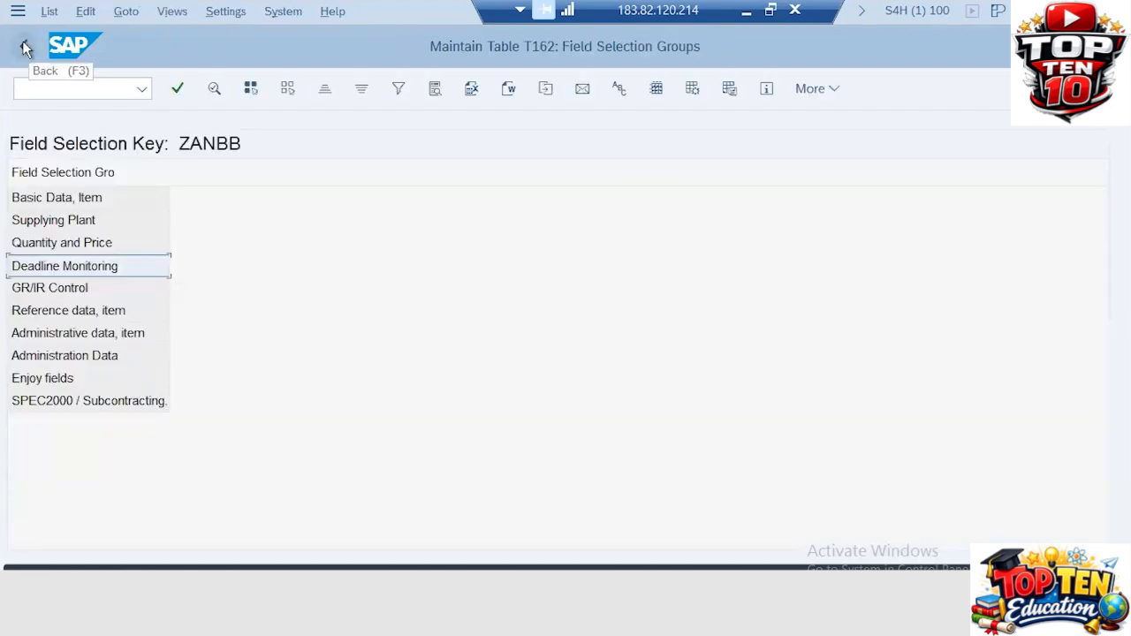
Step: Switch Start Date and End Date for Services from display to optional entry in the Deadline Monitoring group
double_click(75, 274)
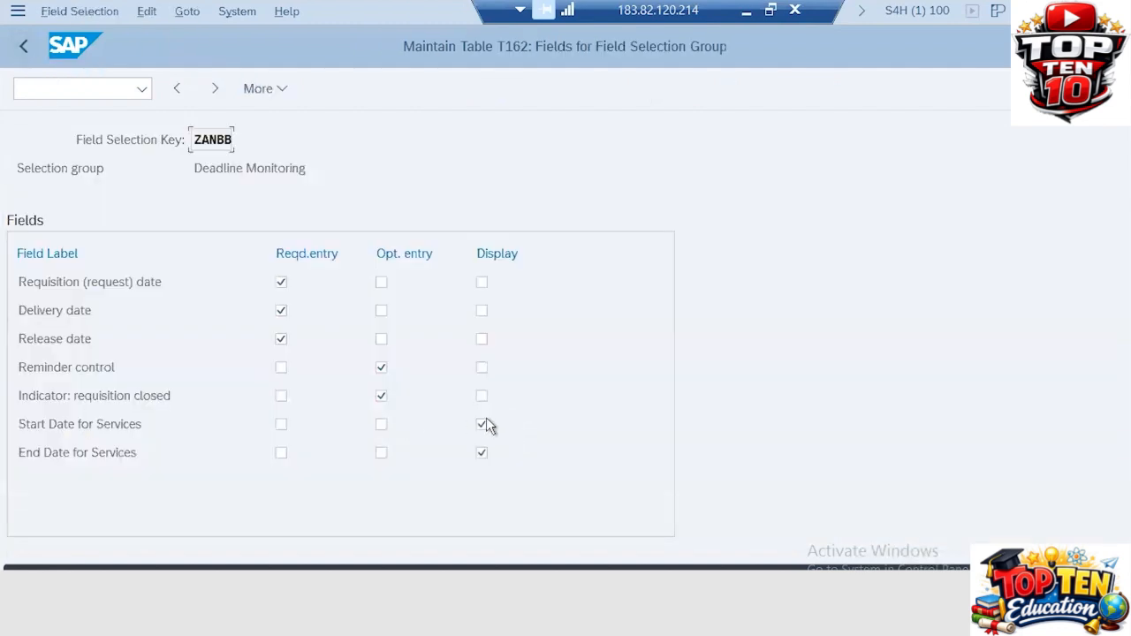
click(482, 452)
click(382, 424)
click(381, 453)
click(477, 456)
click(24, 46)
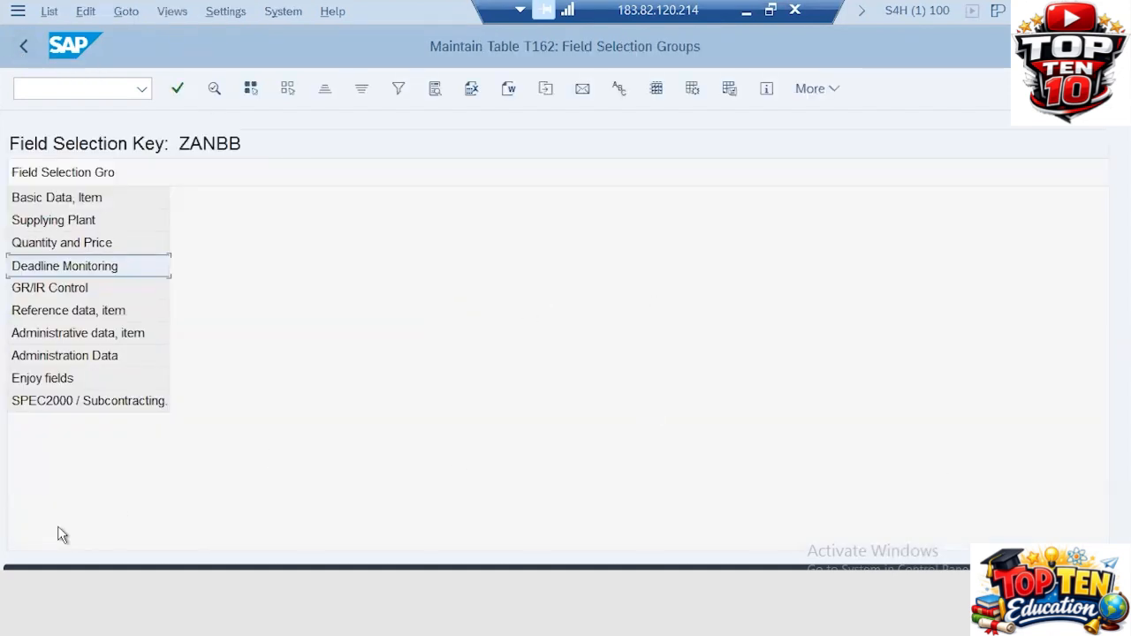
Step: Record the screen layout changes in customizing request S4HK901890 and open Define Number Ranges for purchase requisitions
click(24, 47)
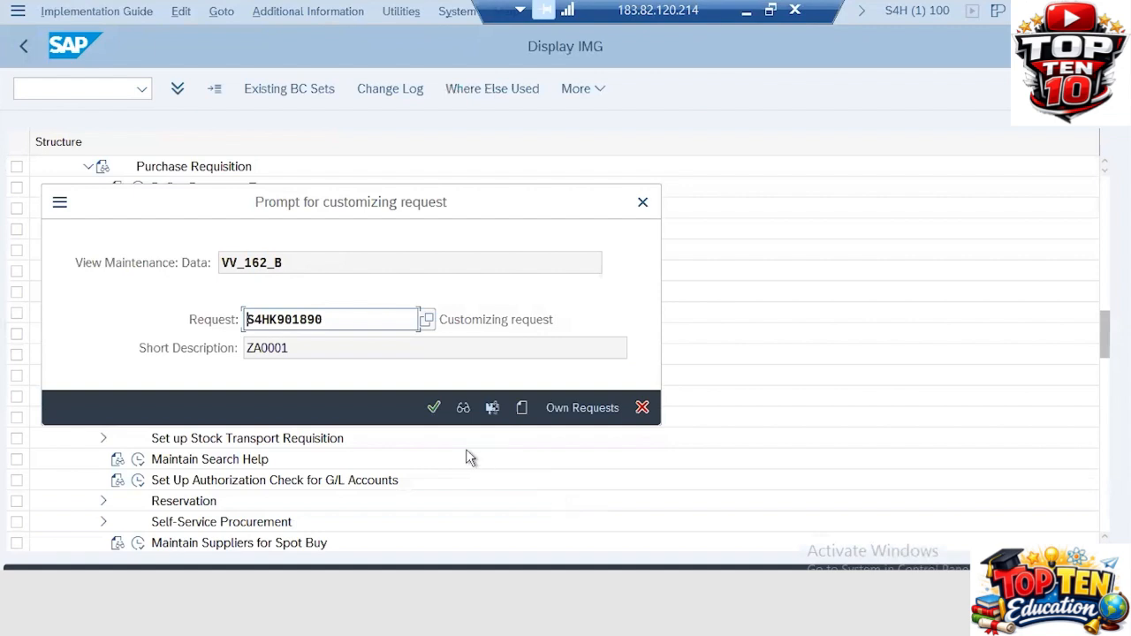
click(433, 408)
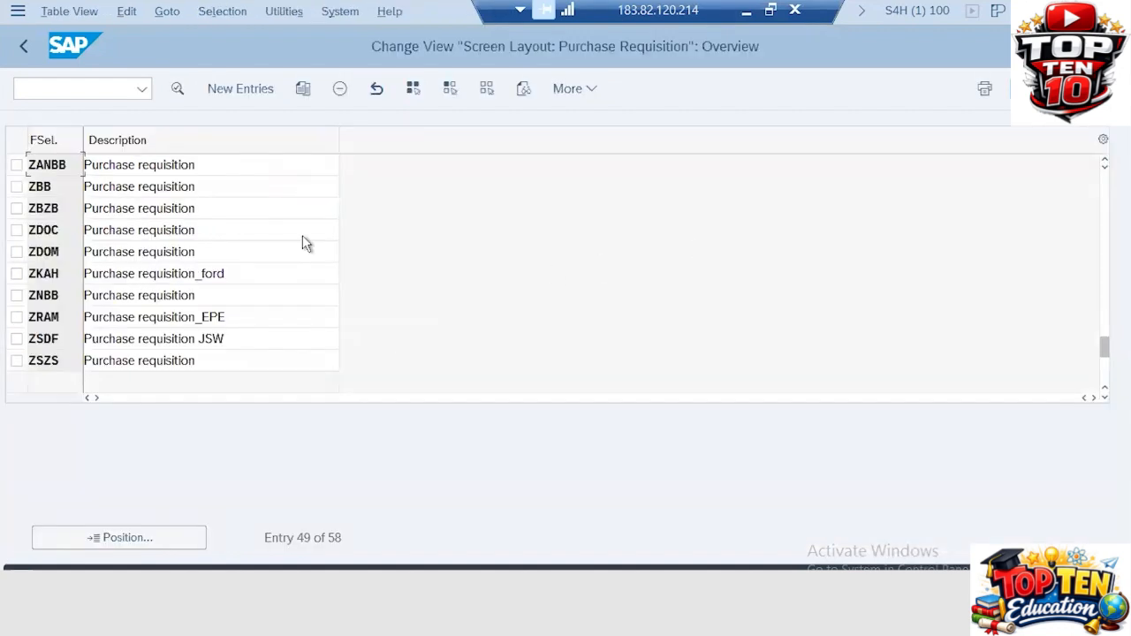
click(24, 49)
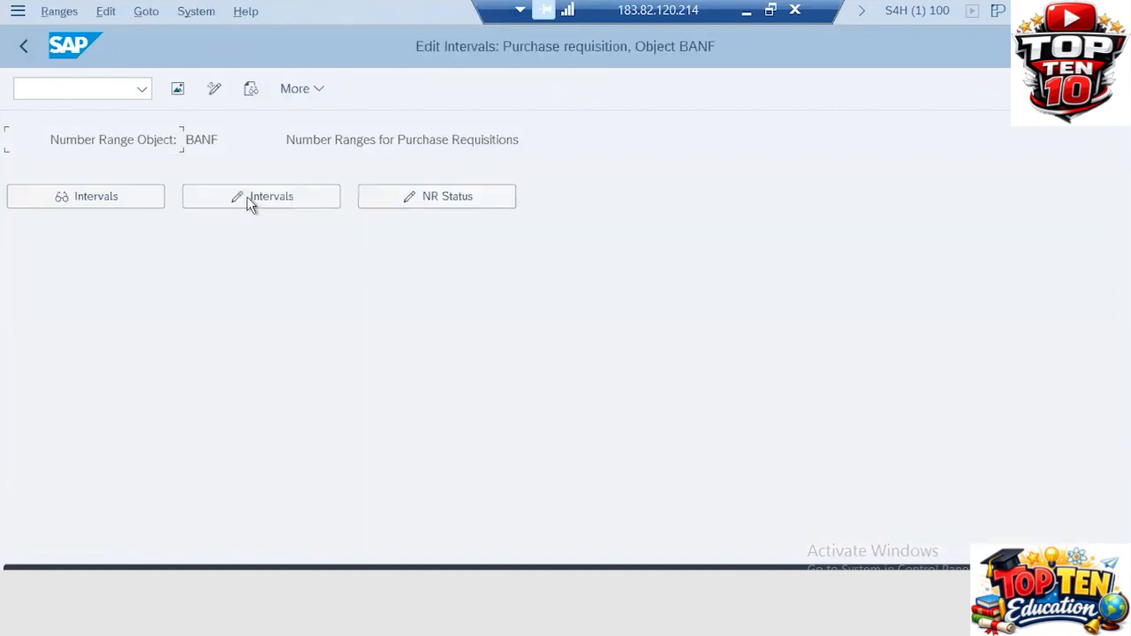
Step: Examine the number range intervals of object BANF and the number range status of interval 01
click(98, 198)
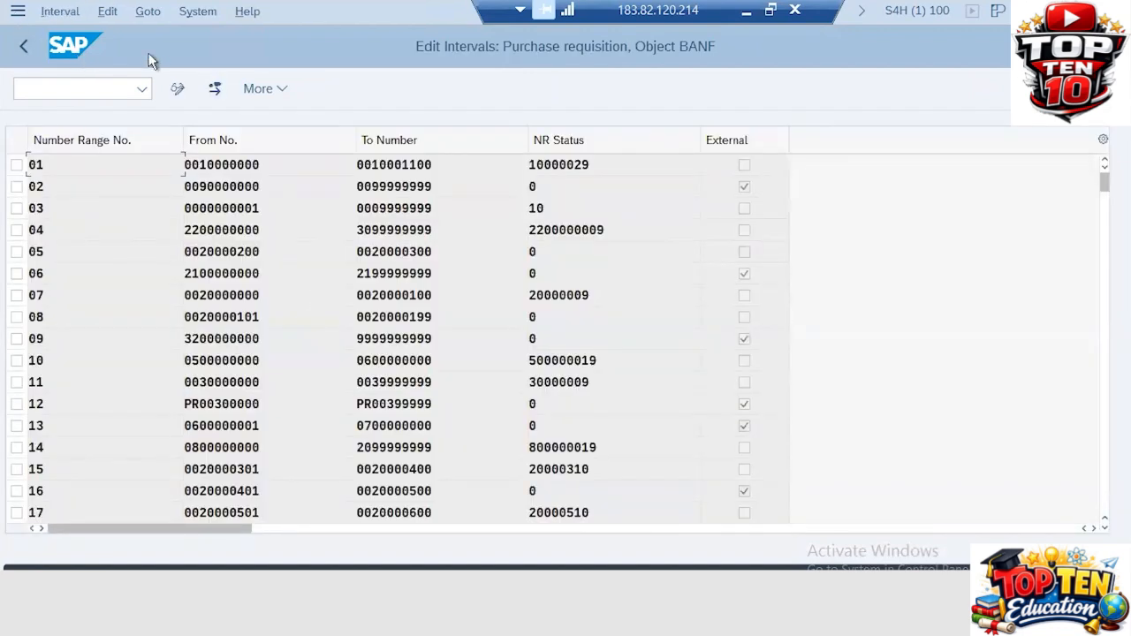
key(F3)
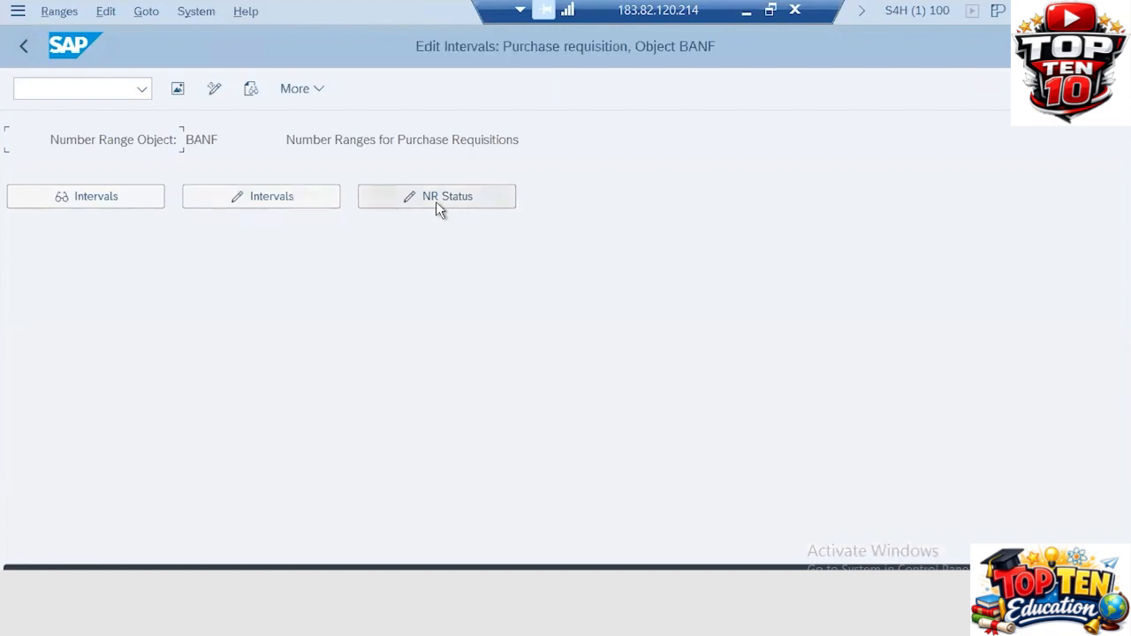
click(437, 202)
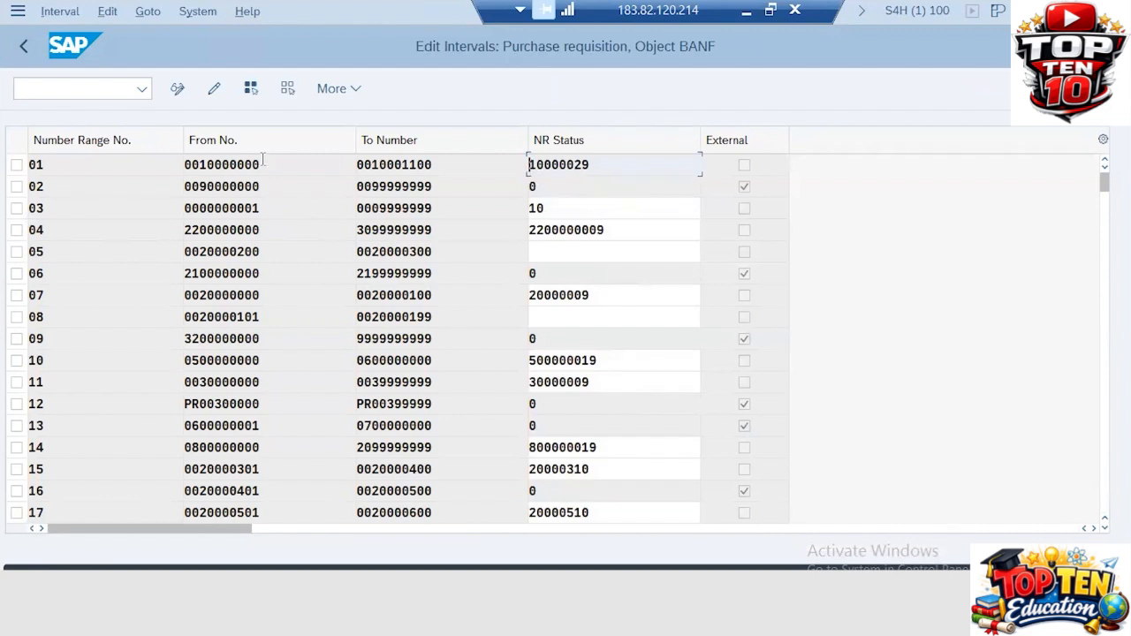
drag(188, 165, 379, 171)
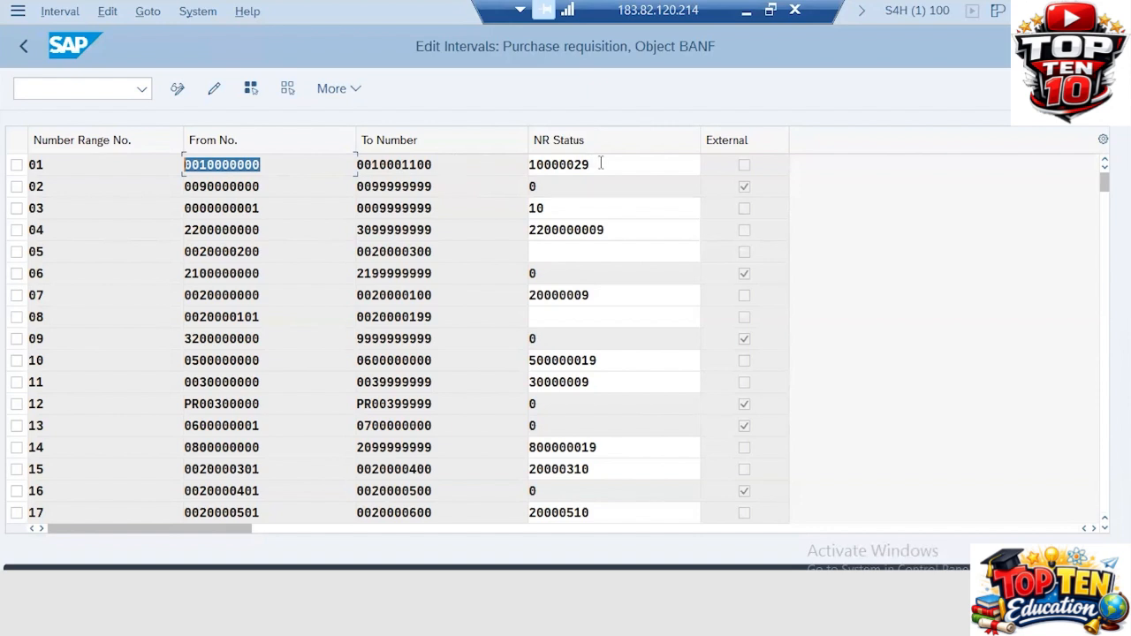
drag(603, 163, 512, 160)
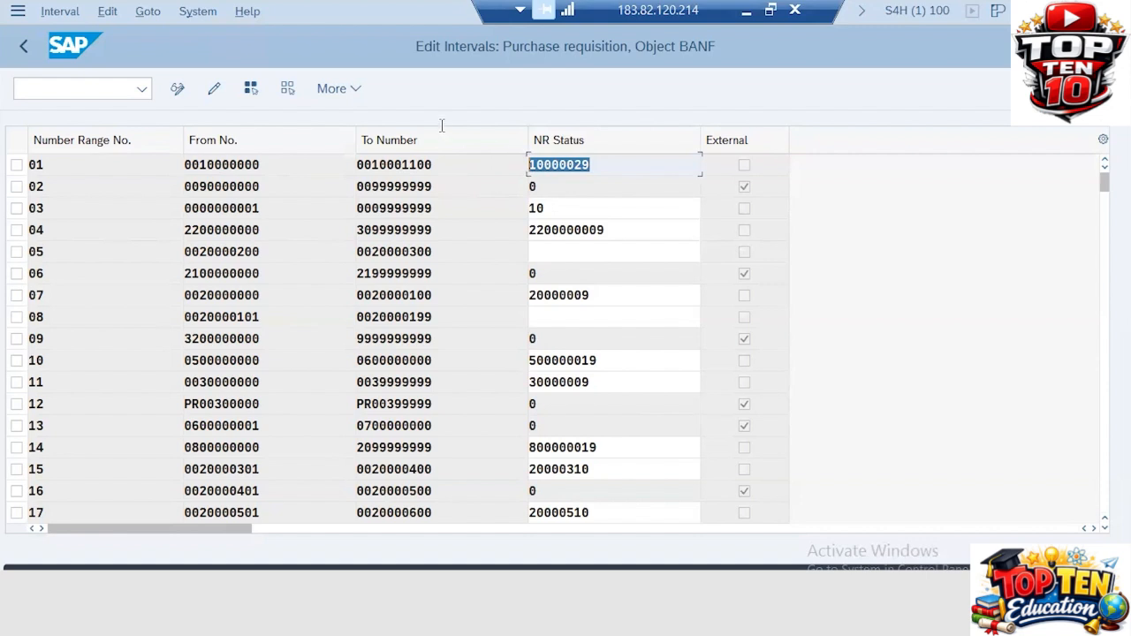
click(26, 48)
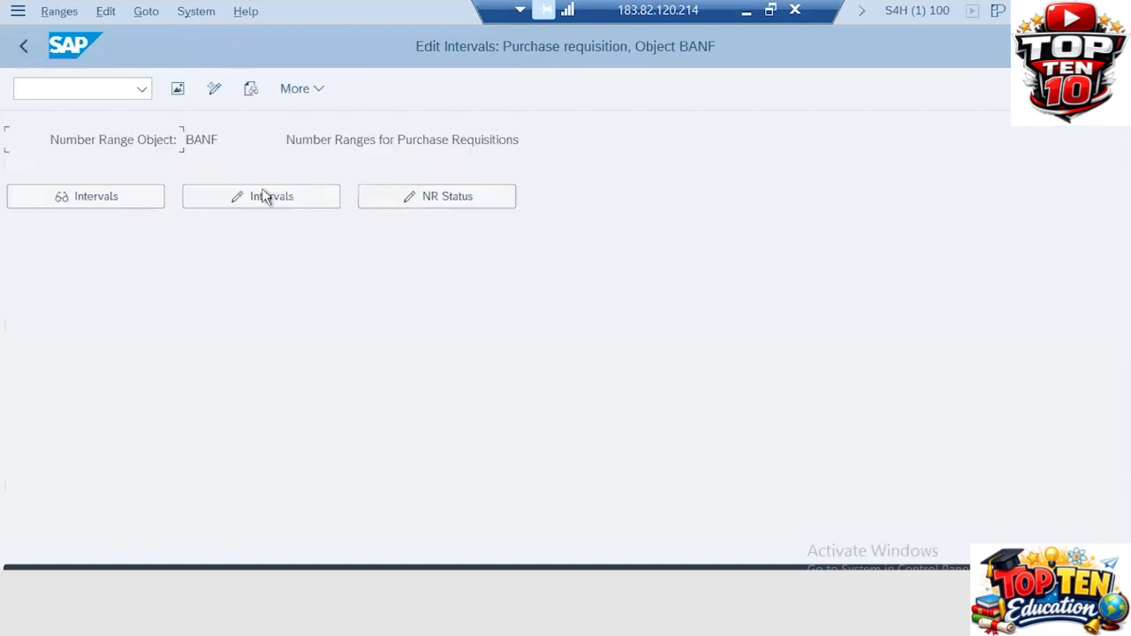
Step: Open the BANF number range intervals for editing and check for free intervals
click(236, 197)
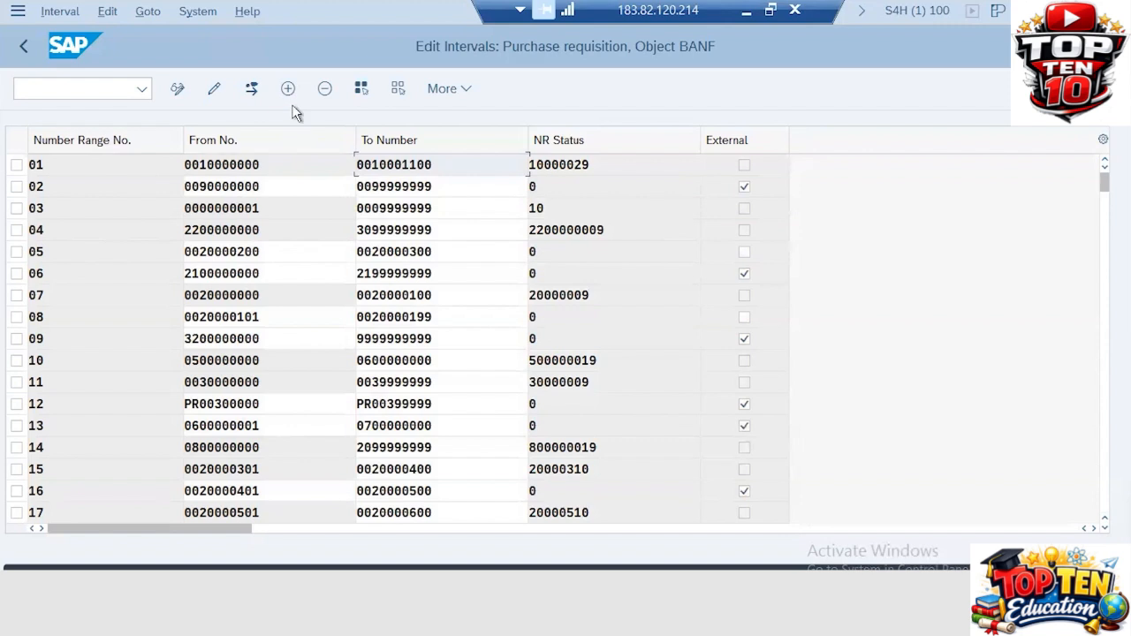
click(57, 15)
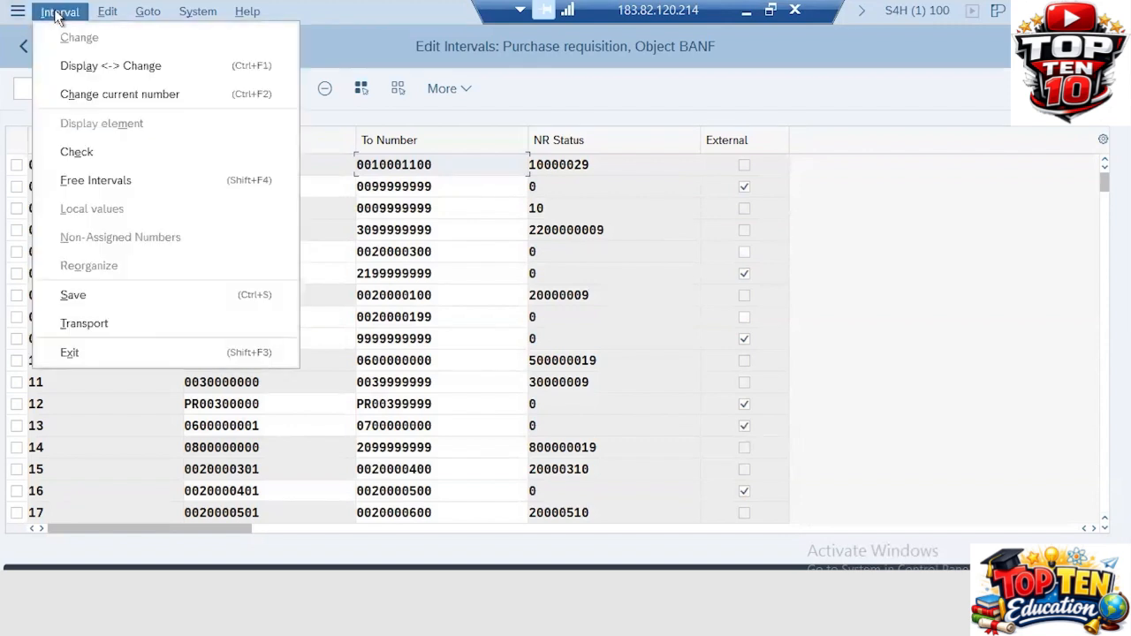
click(87, 183)
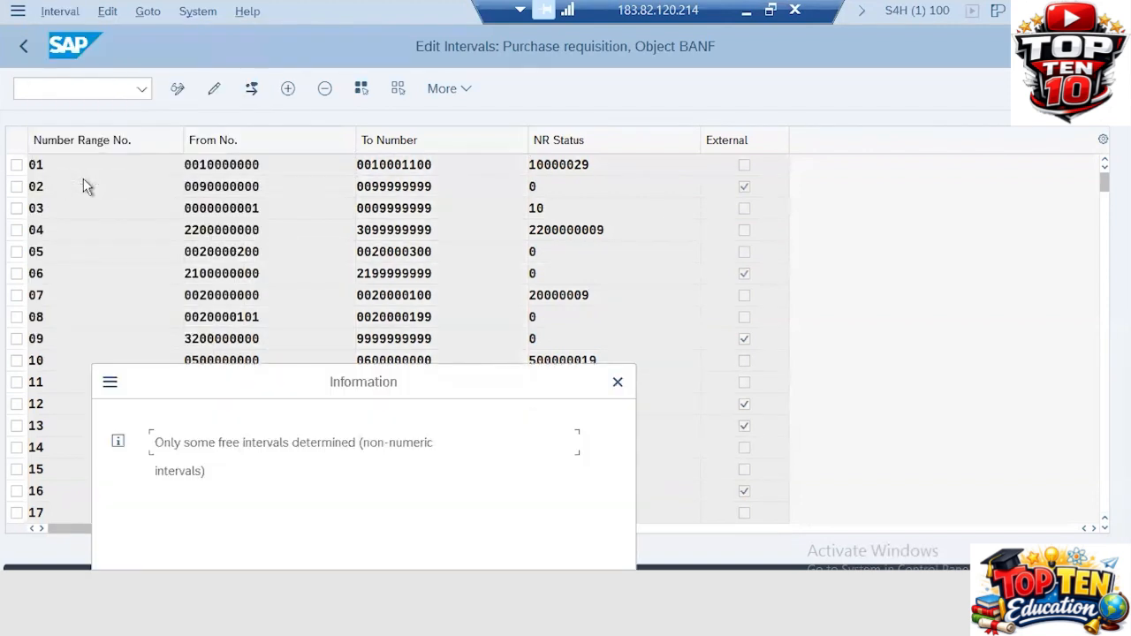
key(Return)
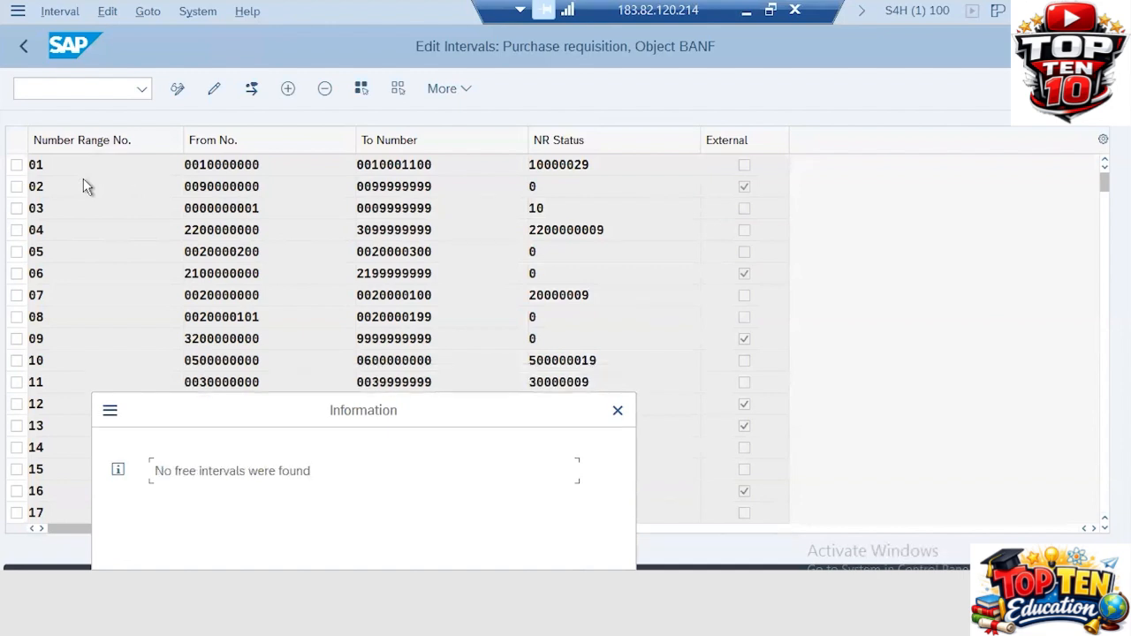
key(Return)
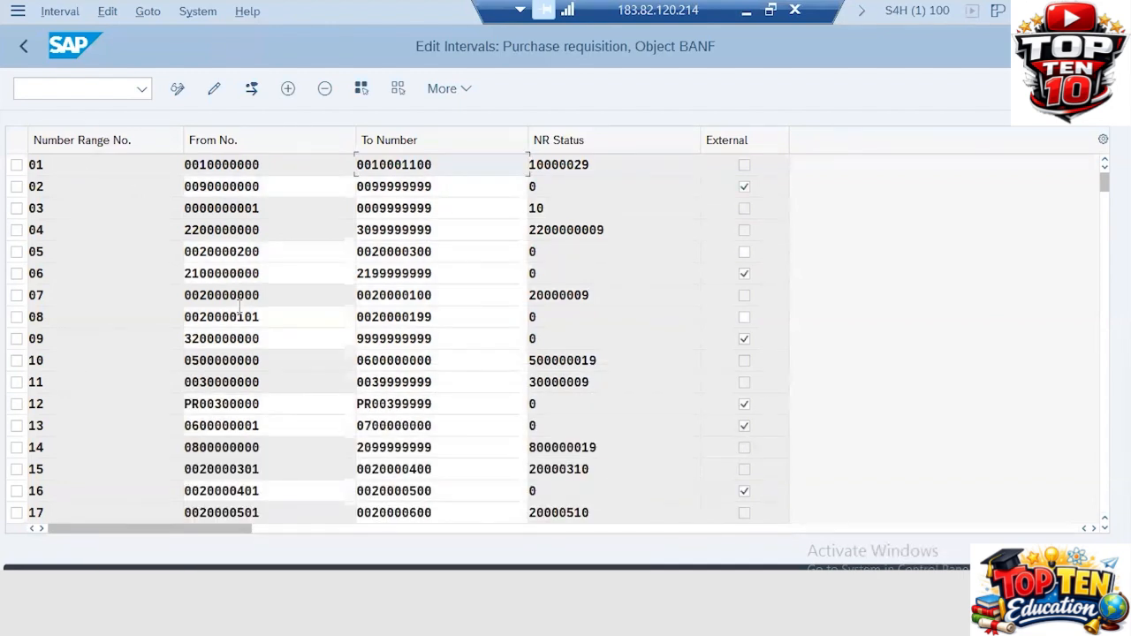
click(62, 12)
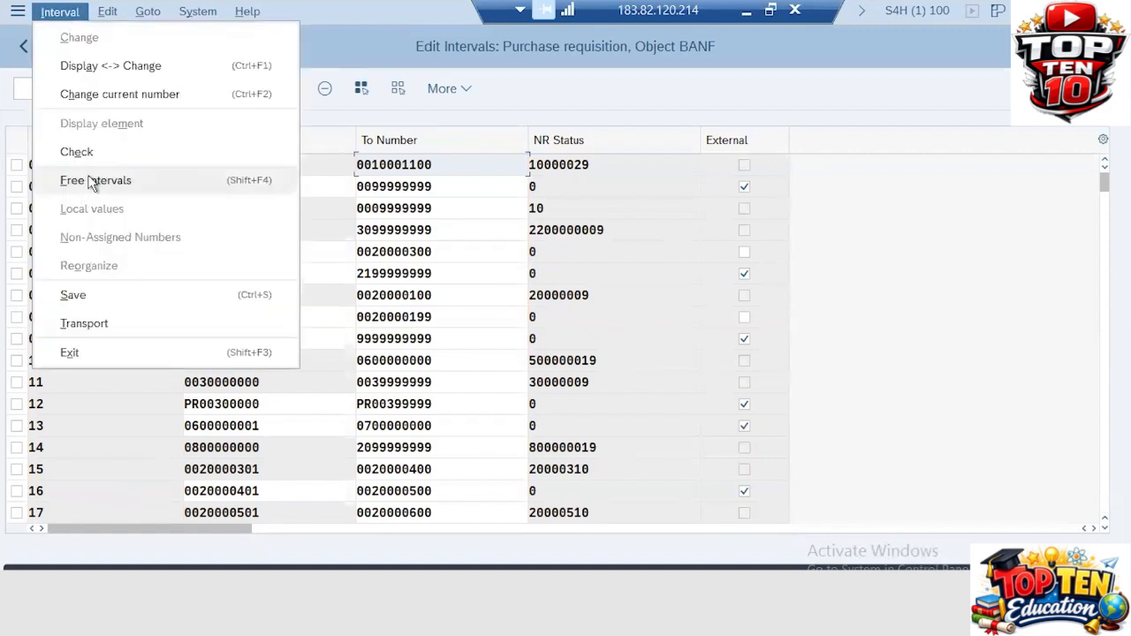
click(91, 181)
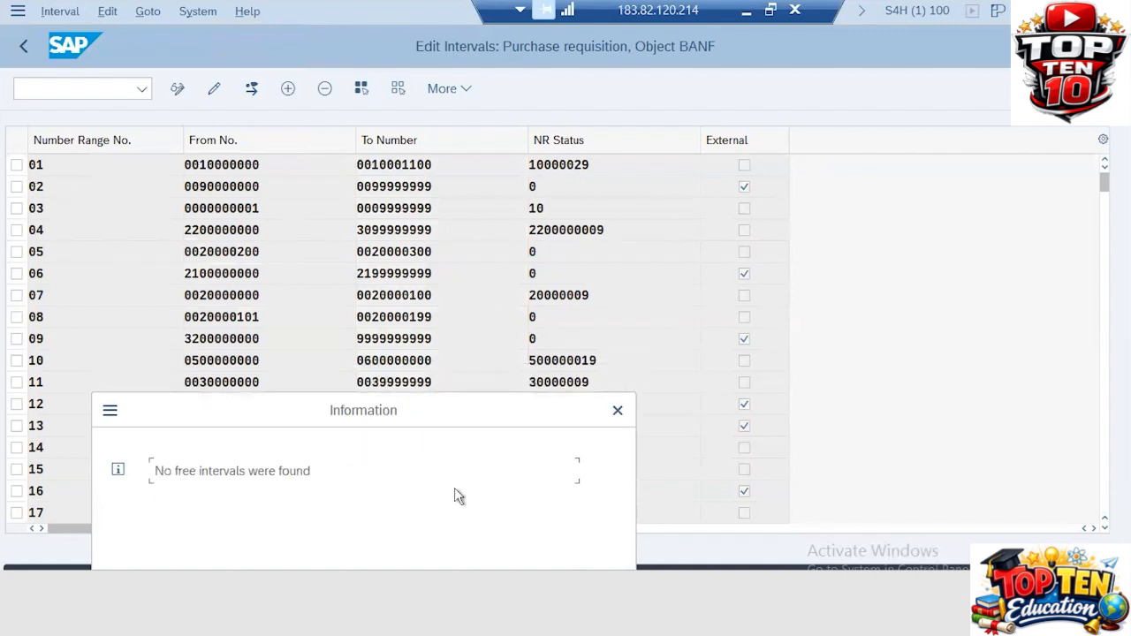
click(617, 414)
Step: Delete the unused intervals S1, K2 and S2 from the purchase requisition number ranges
scroll(352, 406, down, 4)
scroll(352, 406, down, 8)
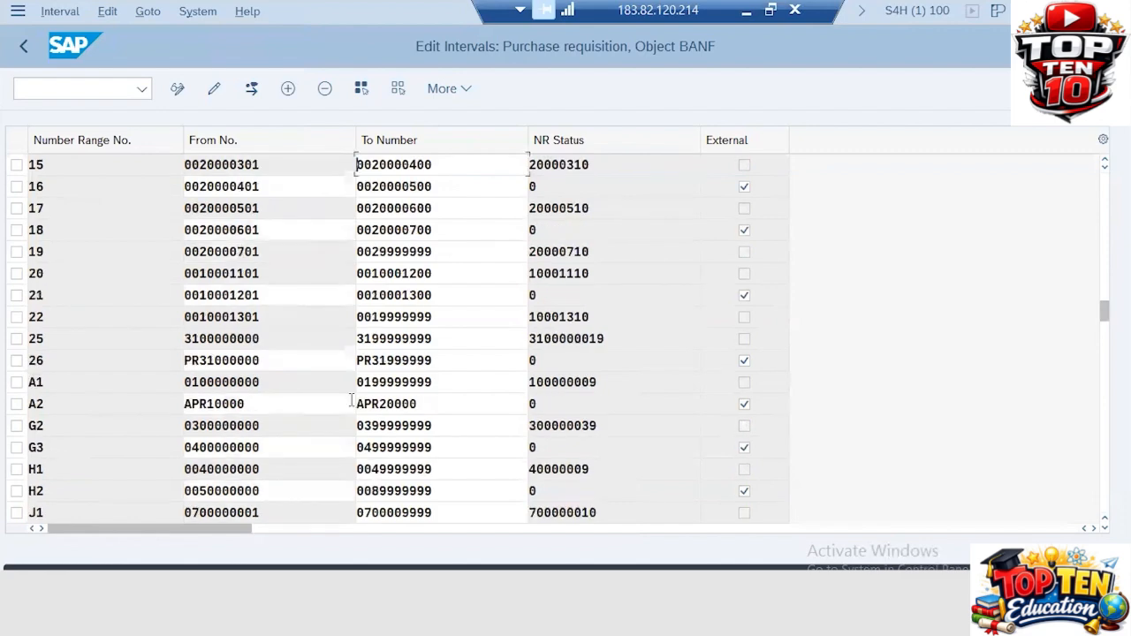
scroll(350, 407, up, 5)
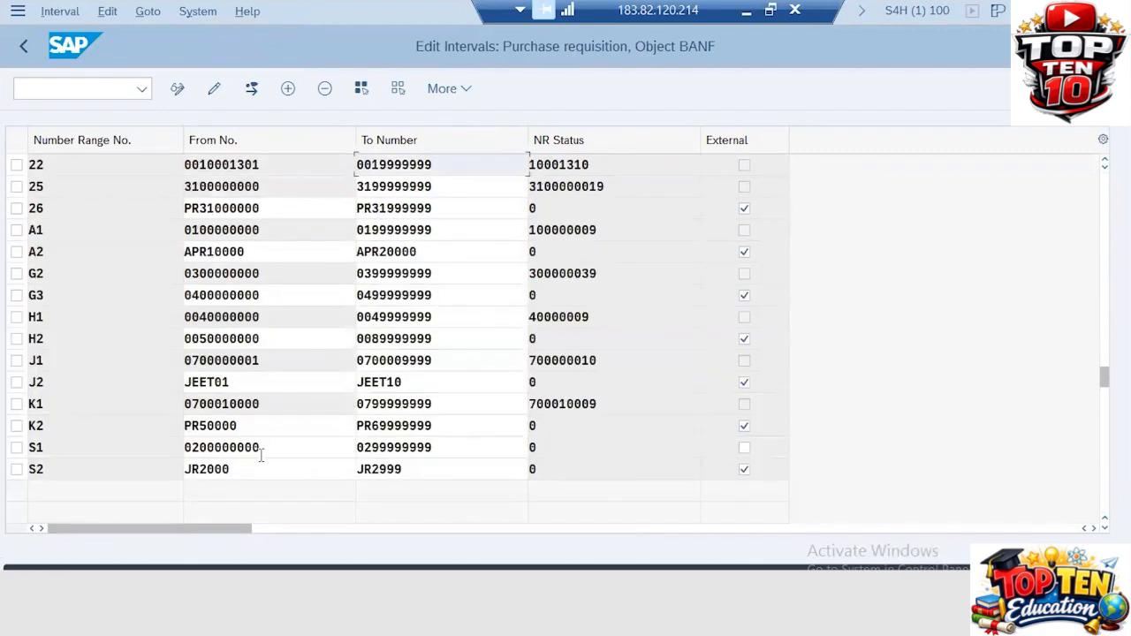
click(438, 448)
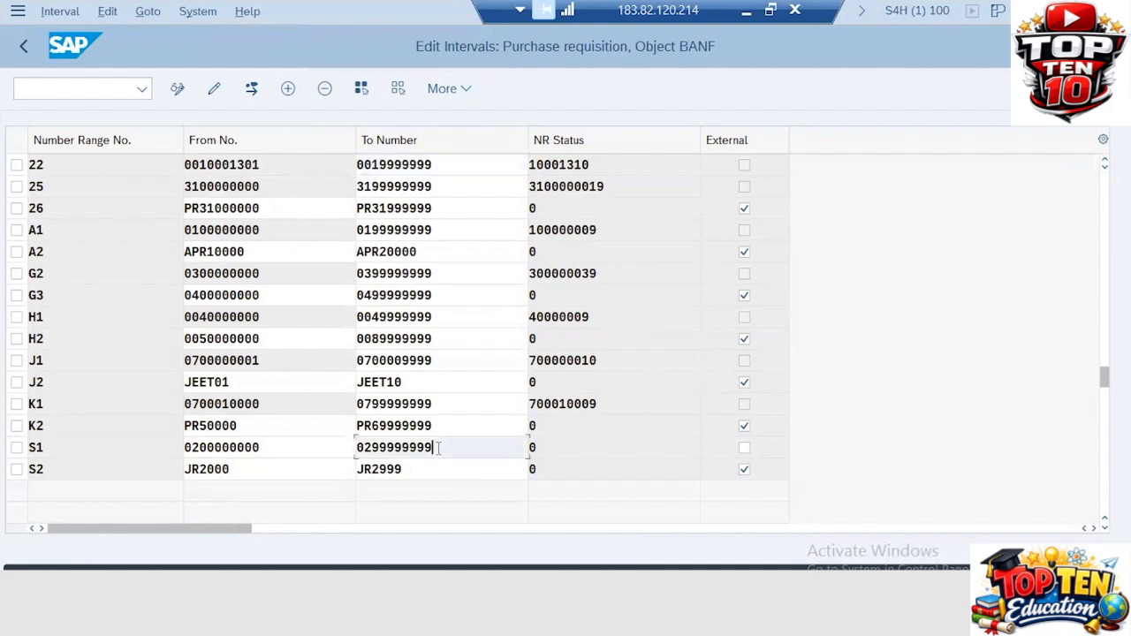
click(17, 448)
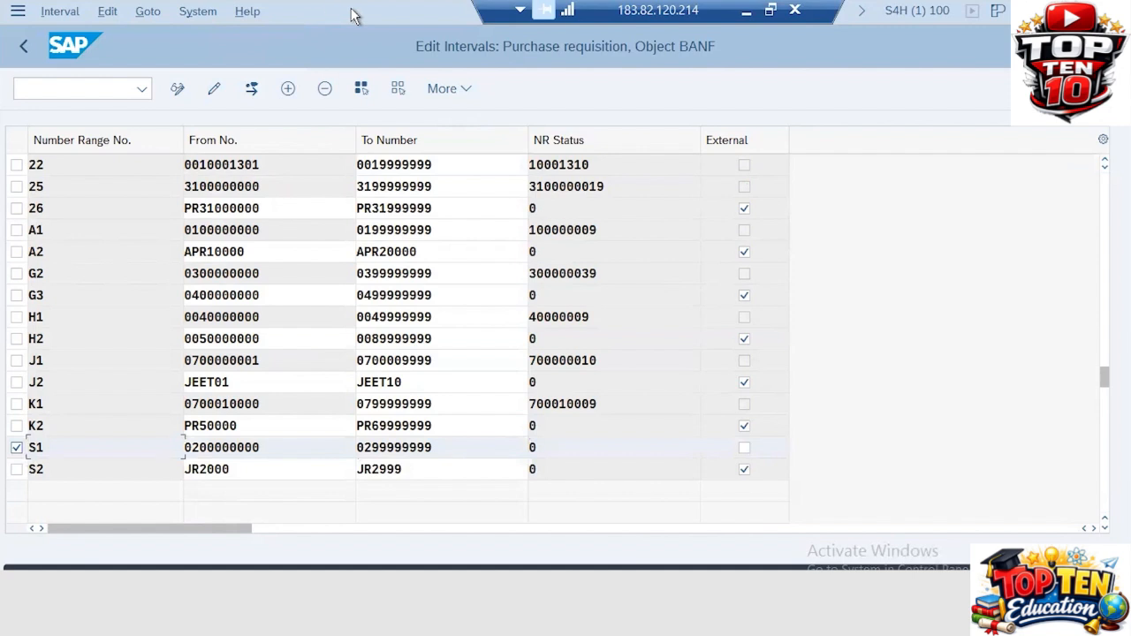
click(325, 90)
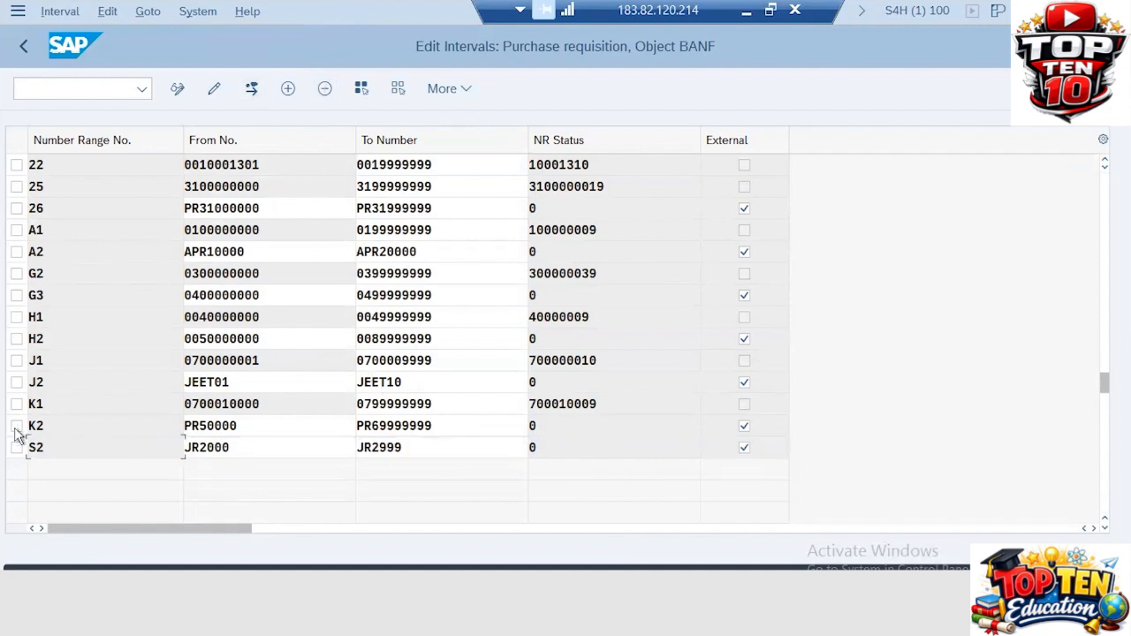
click(17, 427)
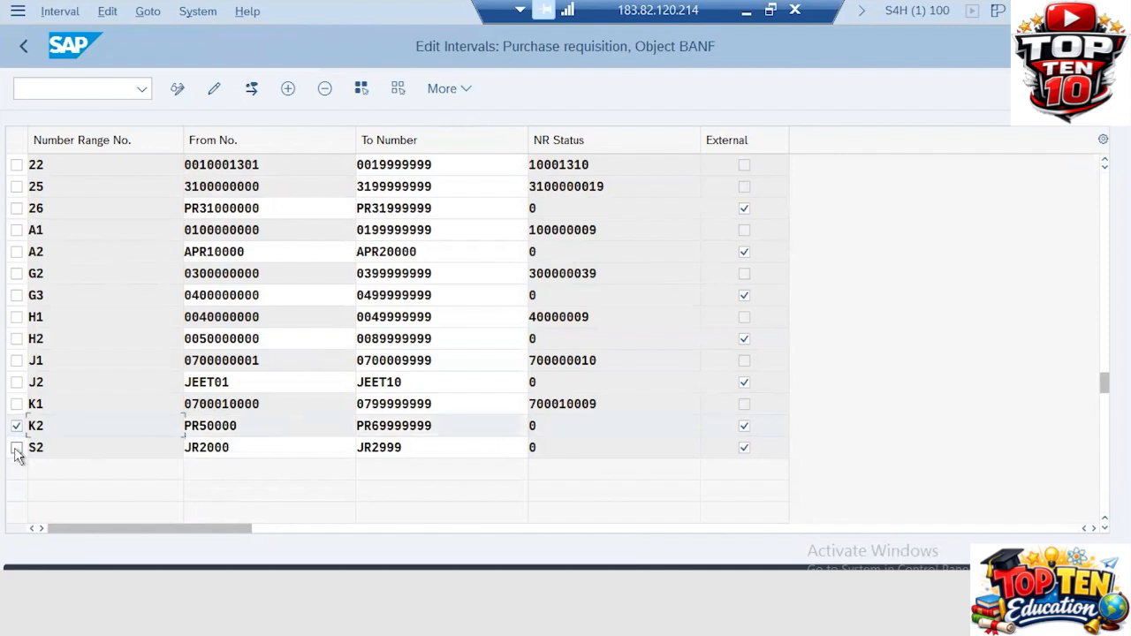
click(16, 447)
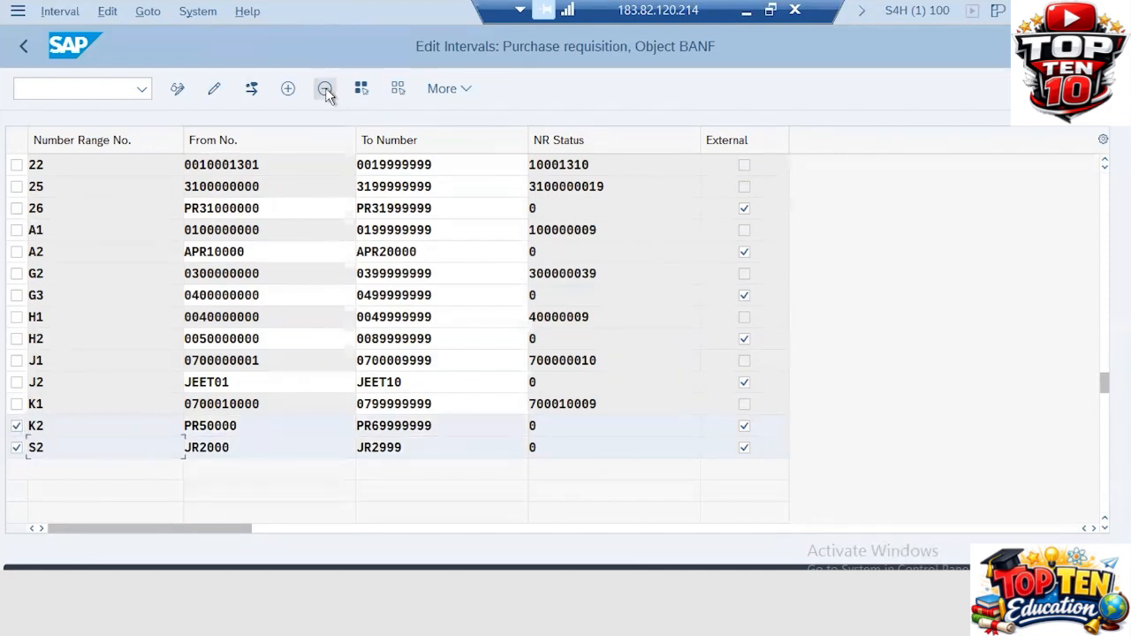
click(325, 89)
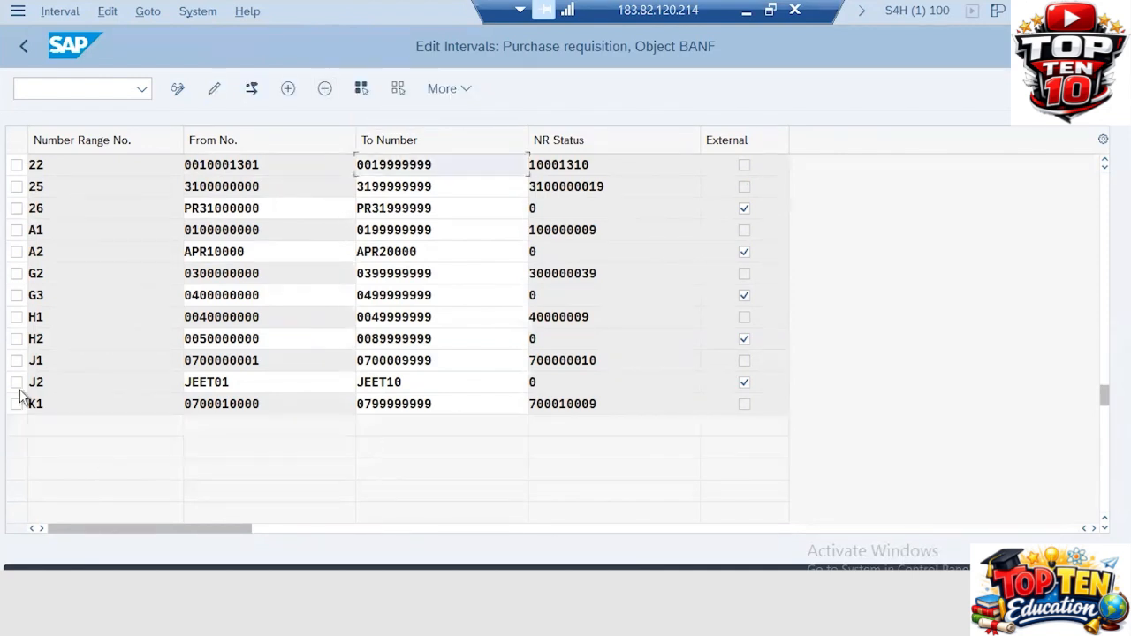
click(433, 405)
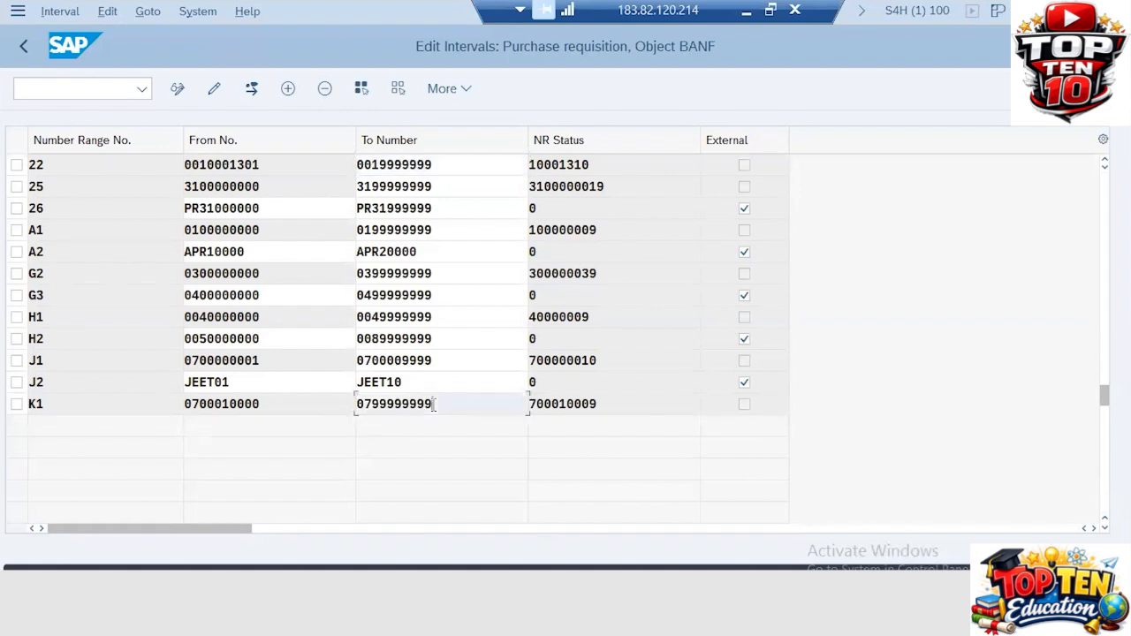
key(BackSpace)
key(BackSpace)
key(BackSpace)
key(BackSpace)
key(BackSpace)
key(BackSpace)
key(BackSpace)
key(BackSpace)
text(00010100)
click(265, 339)
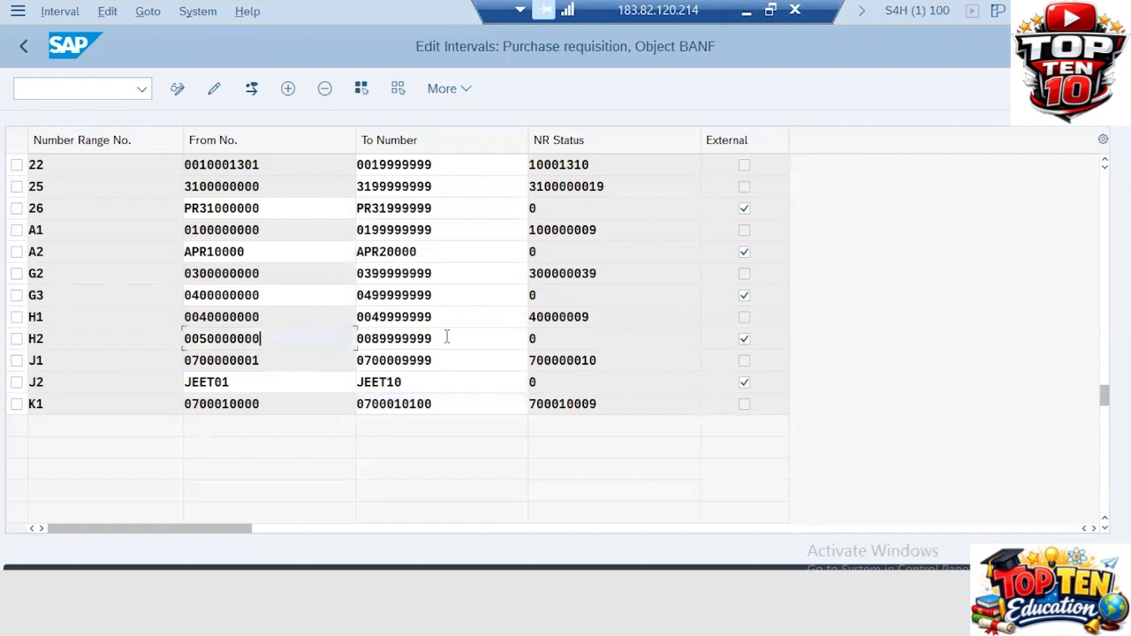
click(447, 337)
key(BackSpace)
key(BackSpace)
key(BackSpace)
key(BackSpace)
key(BackSpace)
key(BackSpace)
key(BackSpace)
key(BackSpace)
key(BackSpace)
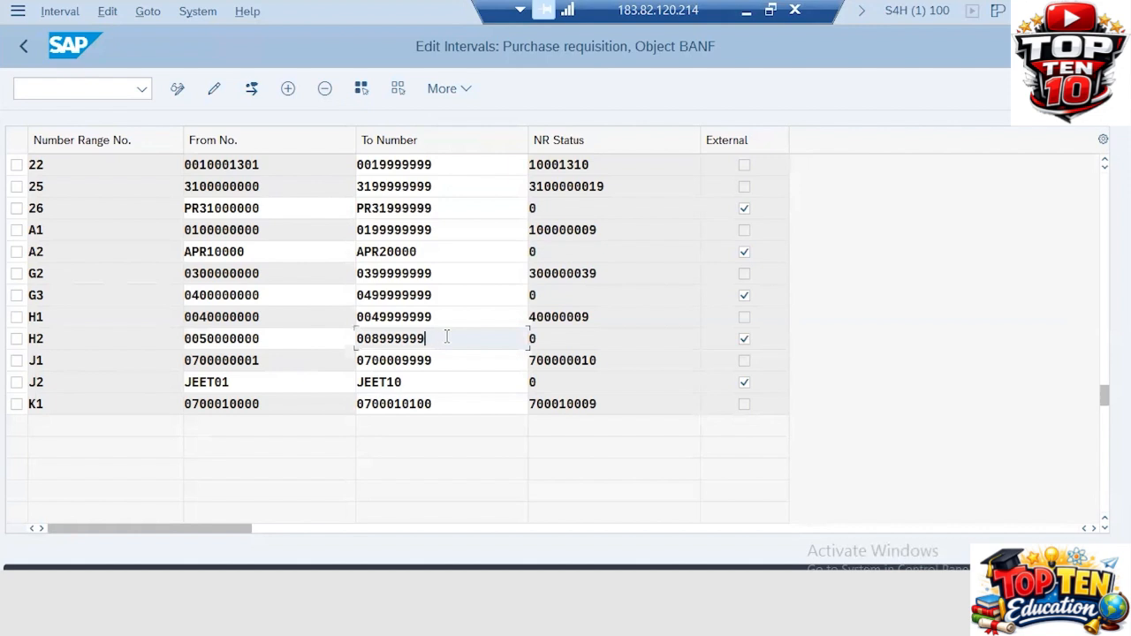
text(050000)
click(16, 339)
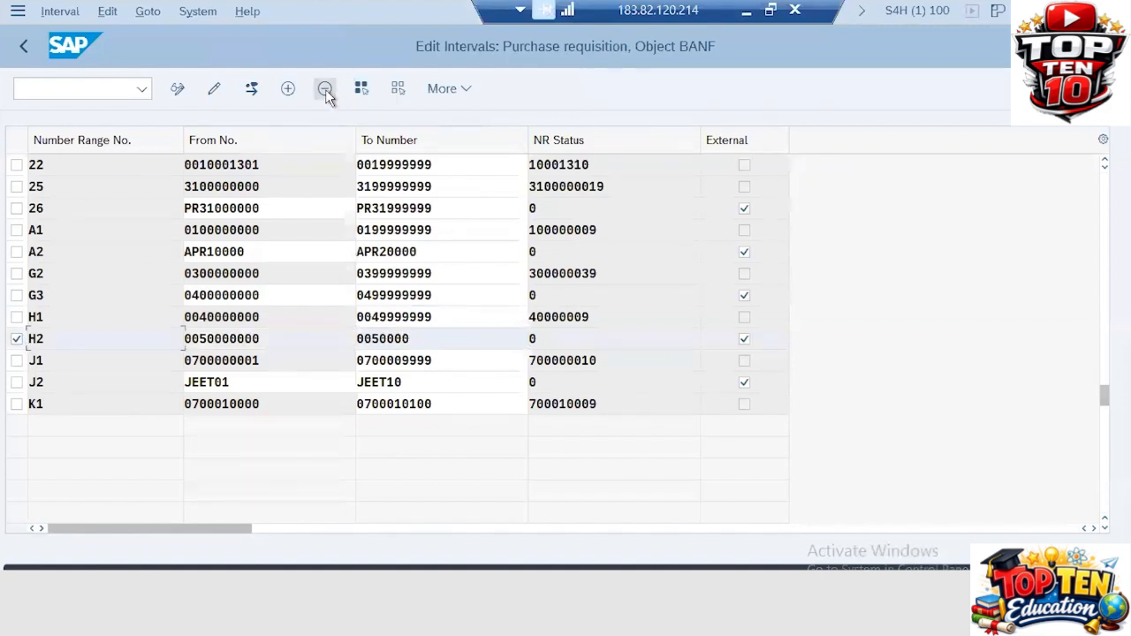
click(326, 89)
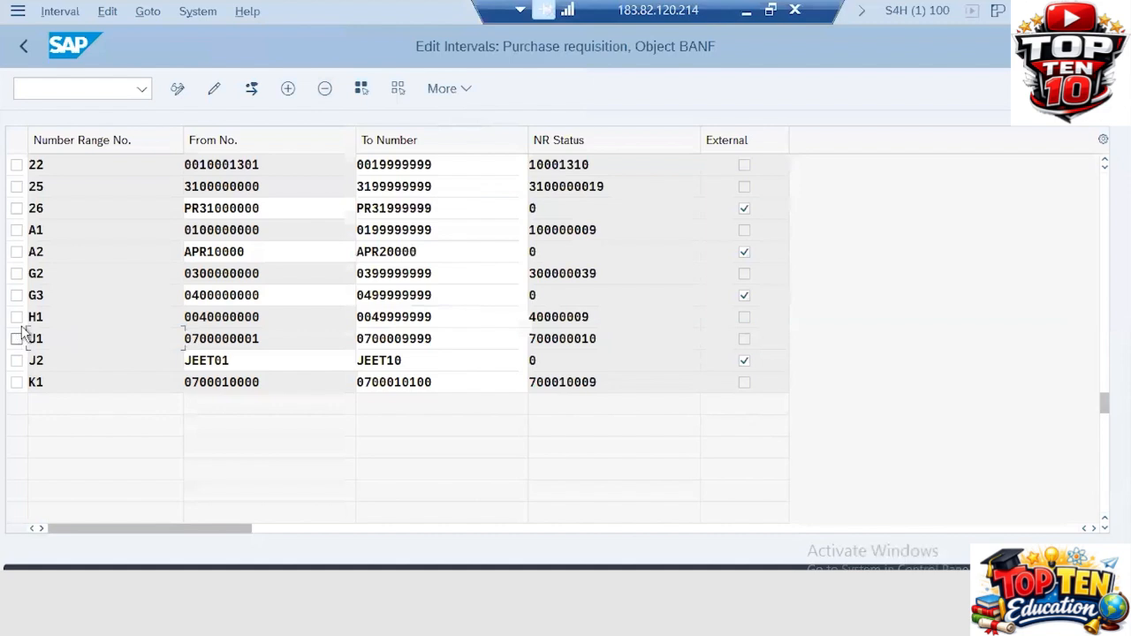
click(439, 318)
key(BackSpace)
key(BackSpace)
key(BackSpace)
key(BackSpace)
key(BackSpace)
key(BackSpace)
key(BackSpace)
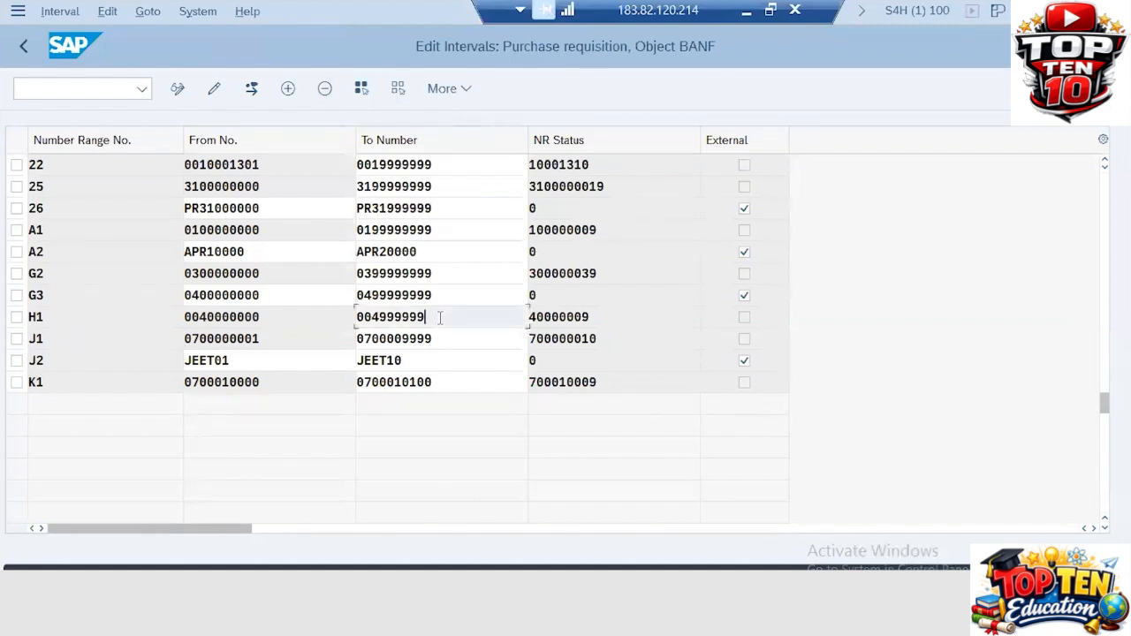
text(0040000100)
click(439, 294)
key(BackSpace)
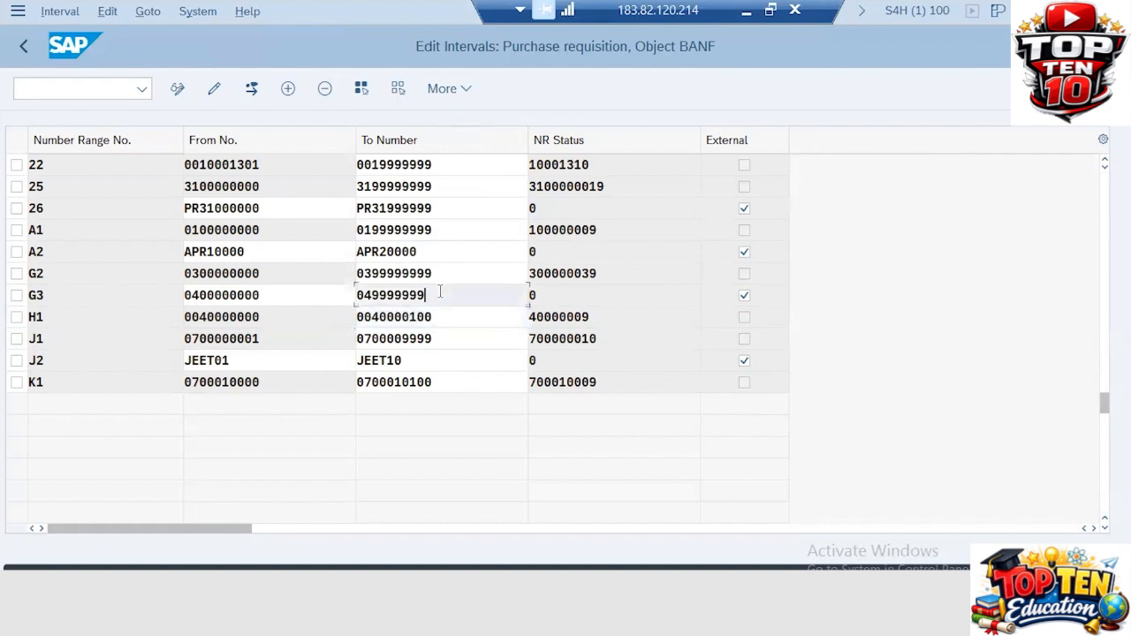
key(BackSpace)
key(BackSpace)
key(BackSpace)
key(BackSpace)
key(BackSpace)
key(BackSpace)
key(BackSpace)
text(000000)
click(20, 297)
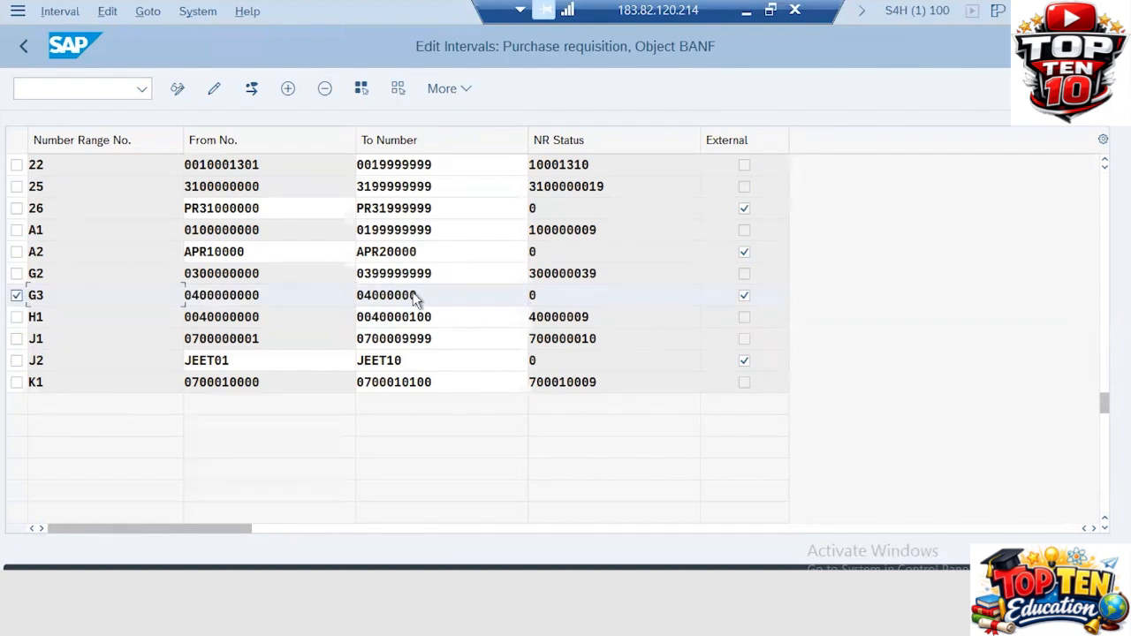
click(326, 89)
click(442, 273)
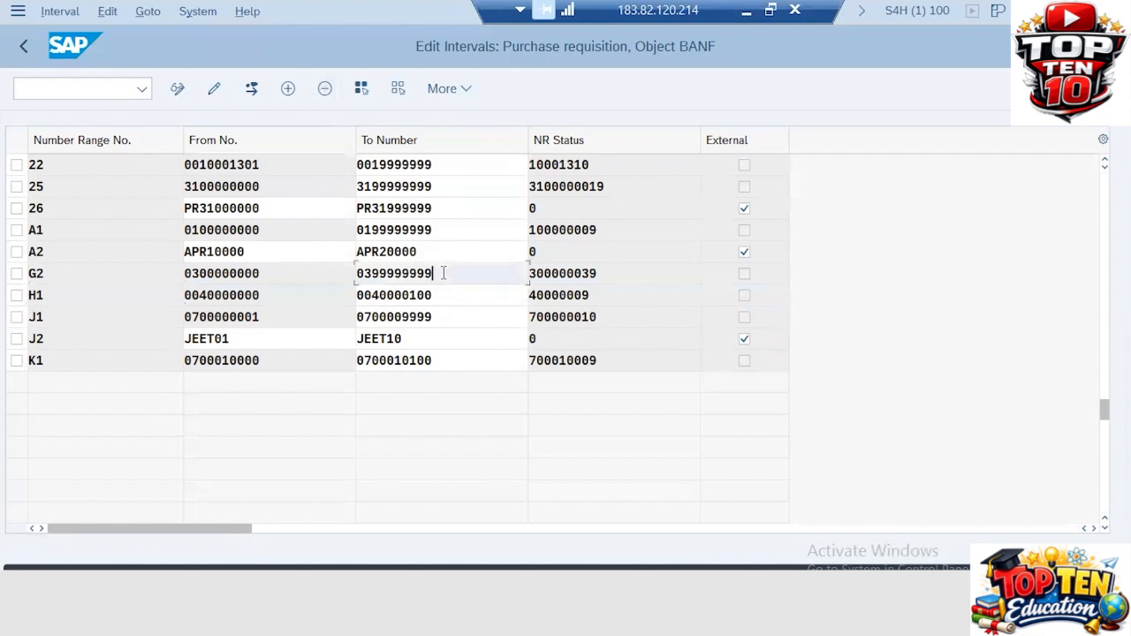
key(BackSpace)
key(BackSpace)
key(BackSpace)
key(BackSpace)
key(BackSpace)
key(BackSpace)
key(BackSpace)
key(BackSpace)
text(00000100)
click(437, 227)
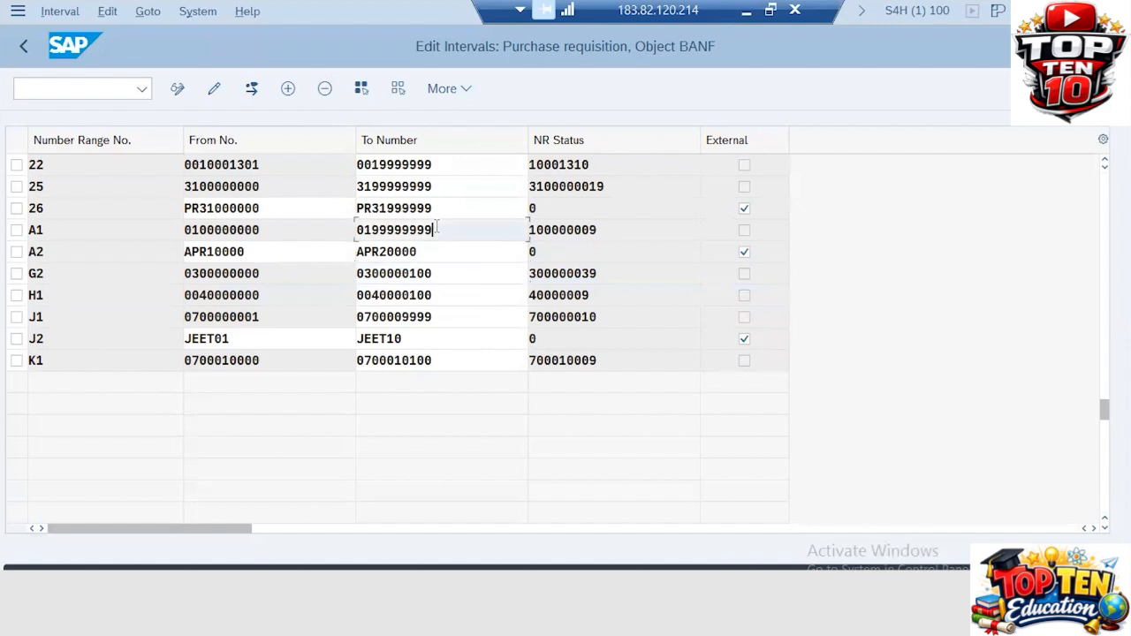
key(BackSpace)
key(BackSpace)
key(BackSpace)
key(BackSpace)
key(BackSpace)
key(BackSpace)
key(BackSpace)
key(BackSpace)
key(BackSpace)
text(100000000)
key(BackSpace)
key(BackSpace)
text(10)
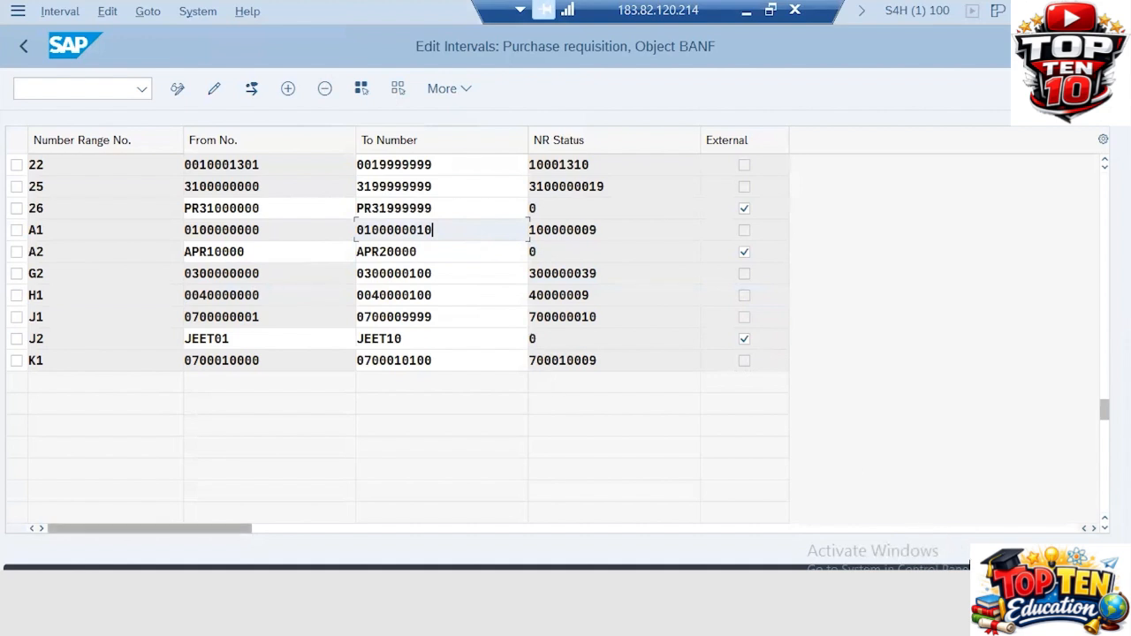
key(ctrl+s)
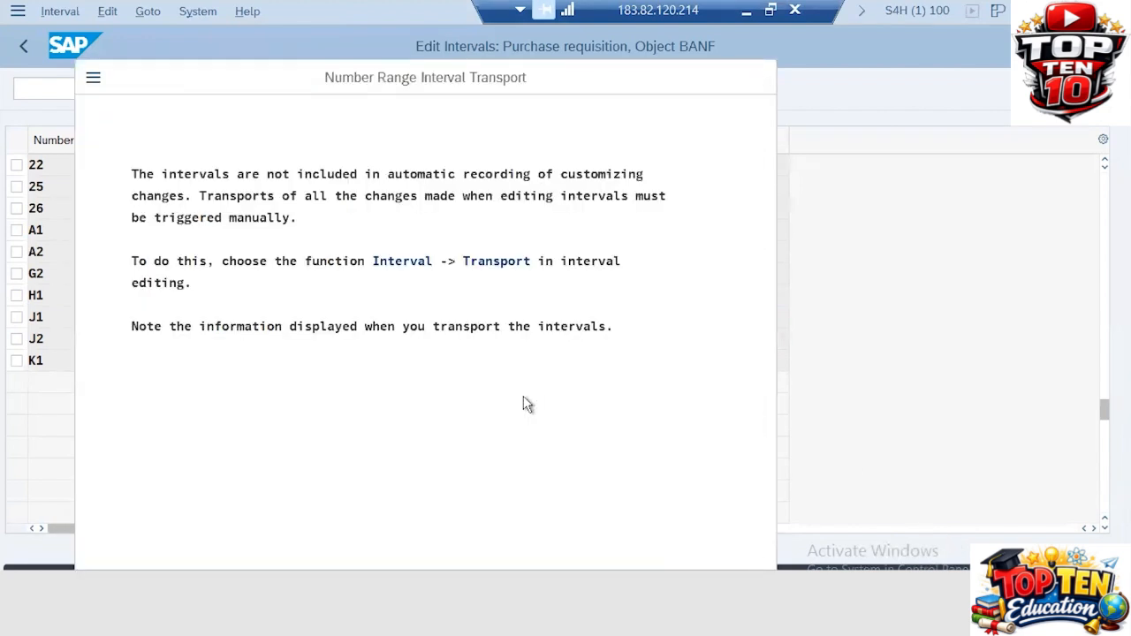
key(Return)
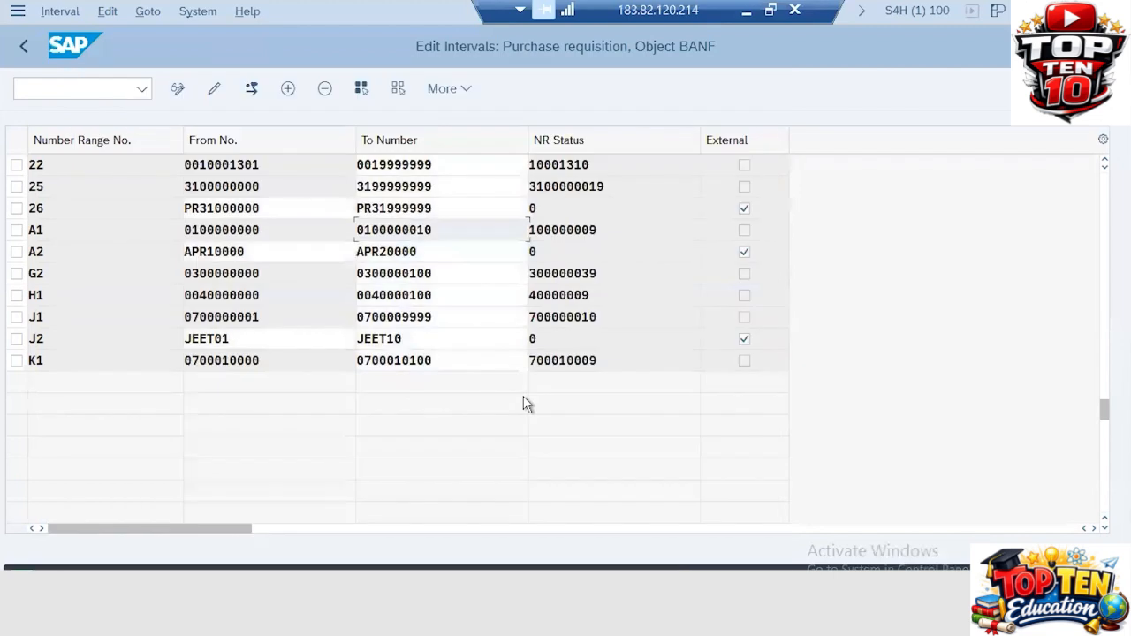
click(24, 46)
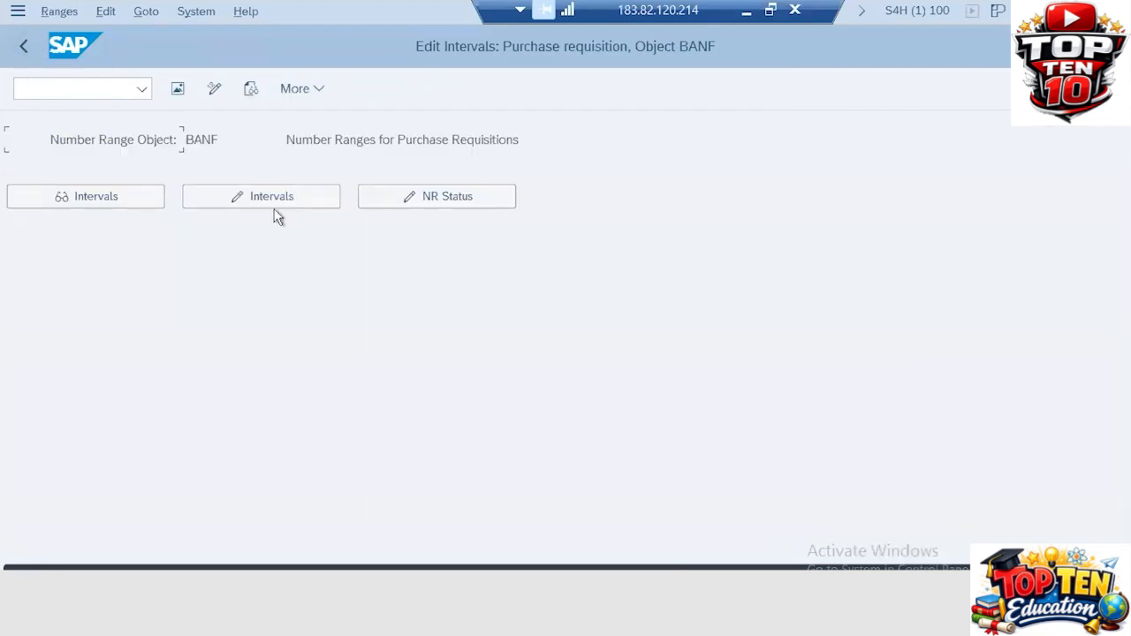
click(270, 203)
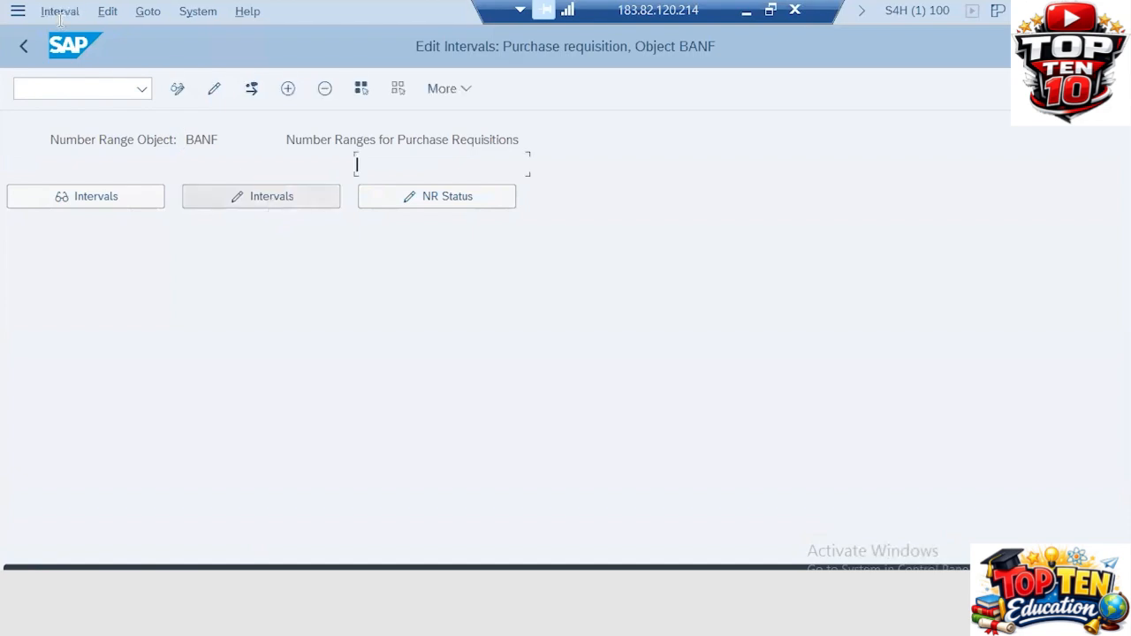
click(59, 14)
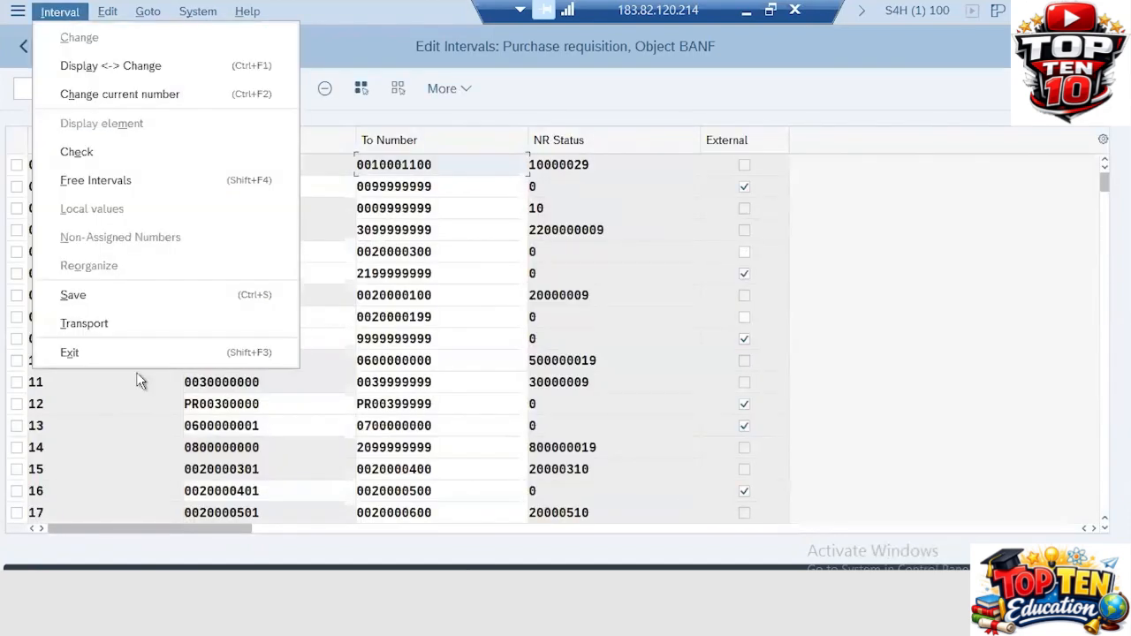
click(99, 182)
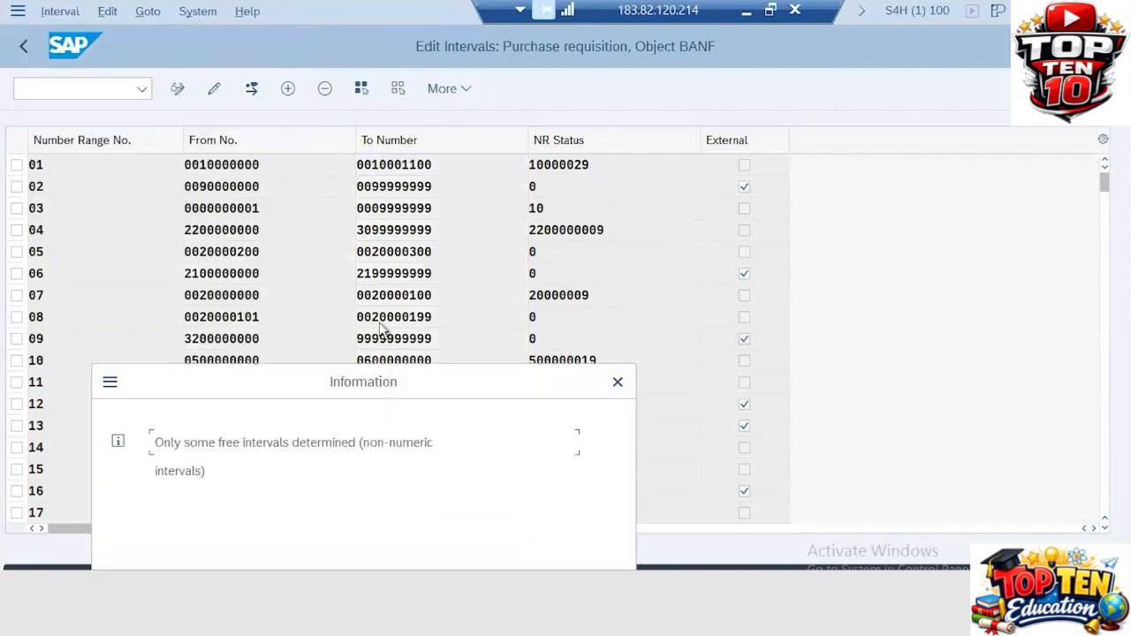
key(Return)
click(78, 269)
key(Return)
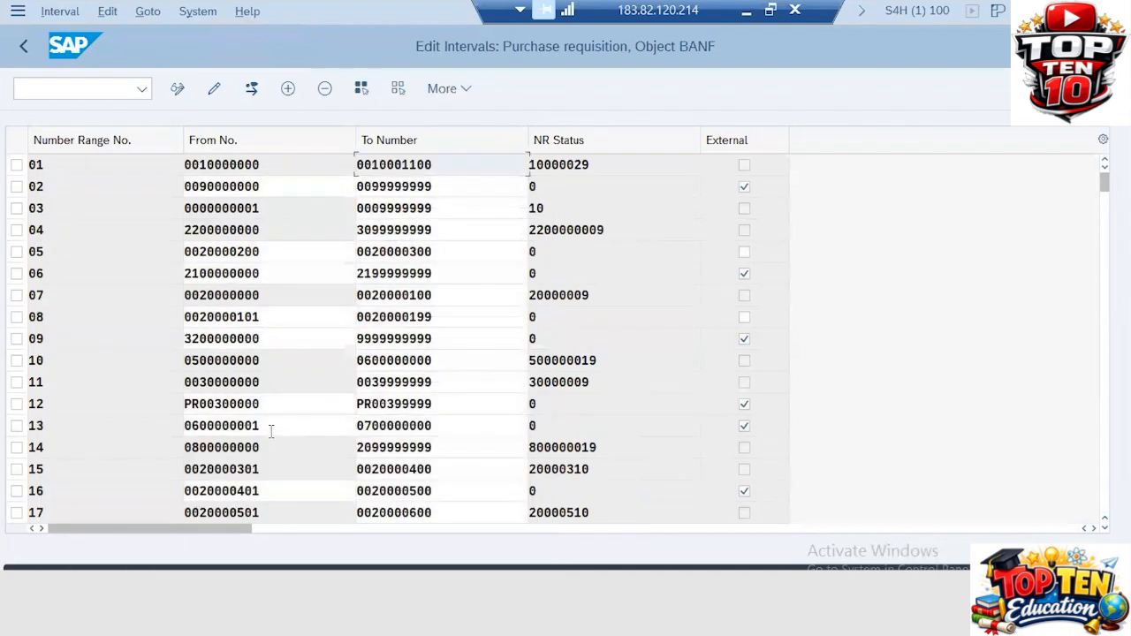
scroll(270, 431, down, 3)
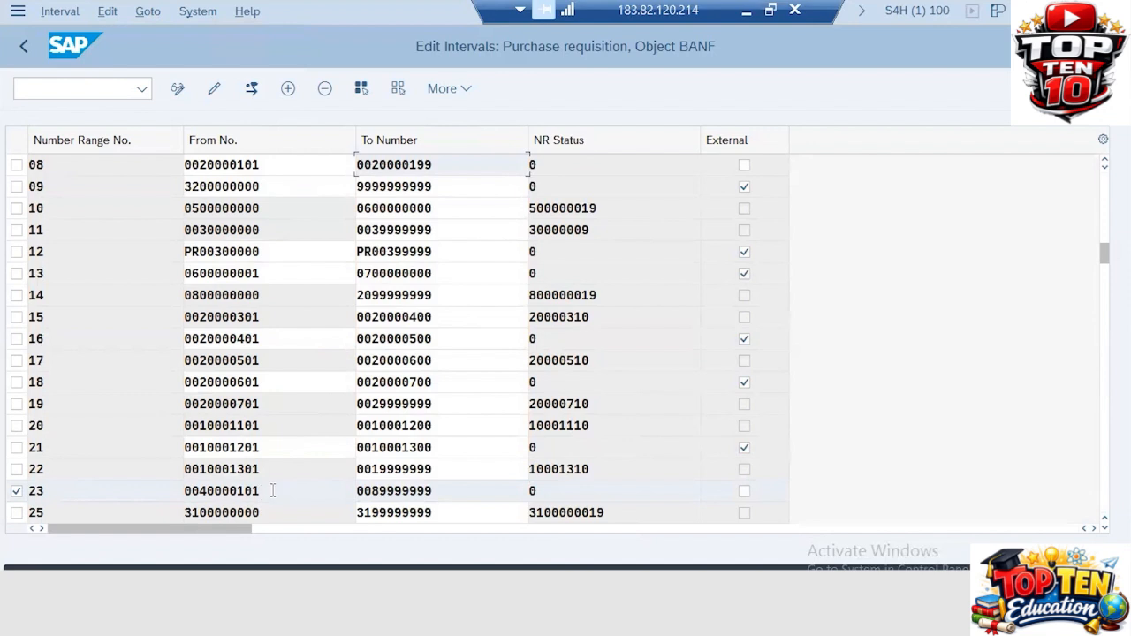
click(435, 491)
key(BackSpace)
key(BackSpace)
key(BackSpace)
key(BackSpace)
key(BackSpace)
key(BackSpace)
key(BackSpace)
key(BackSpace)
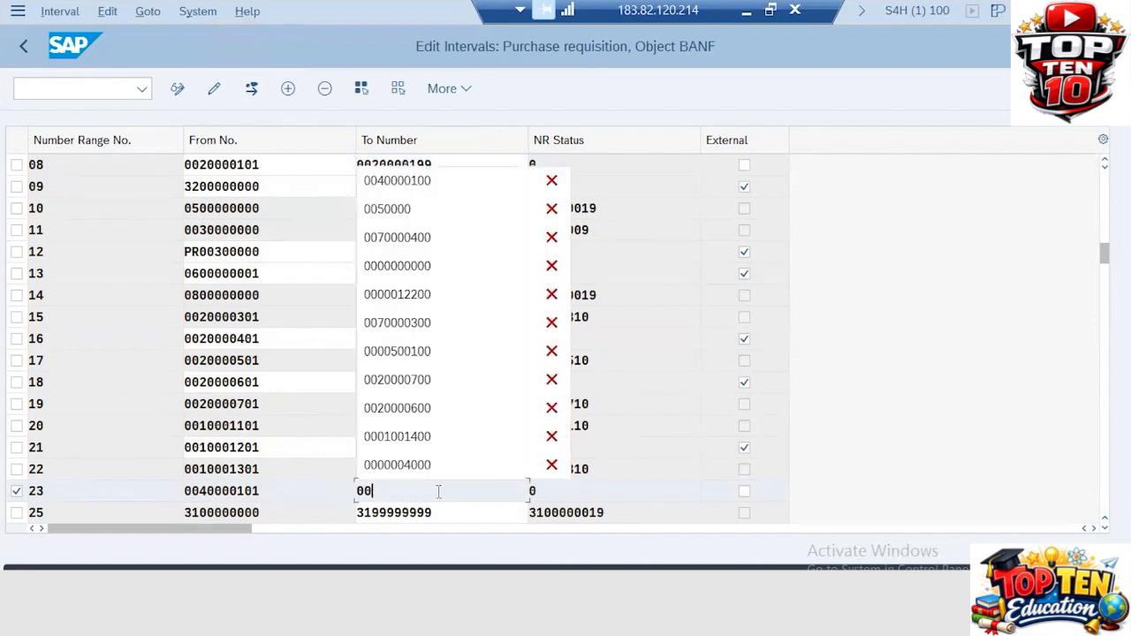
text(40)
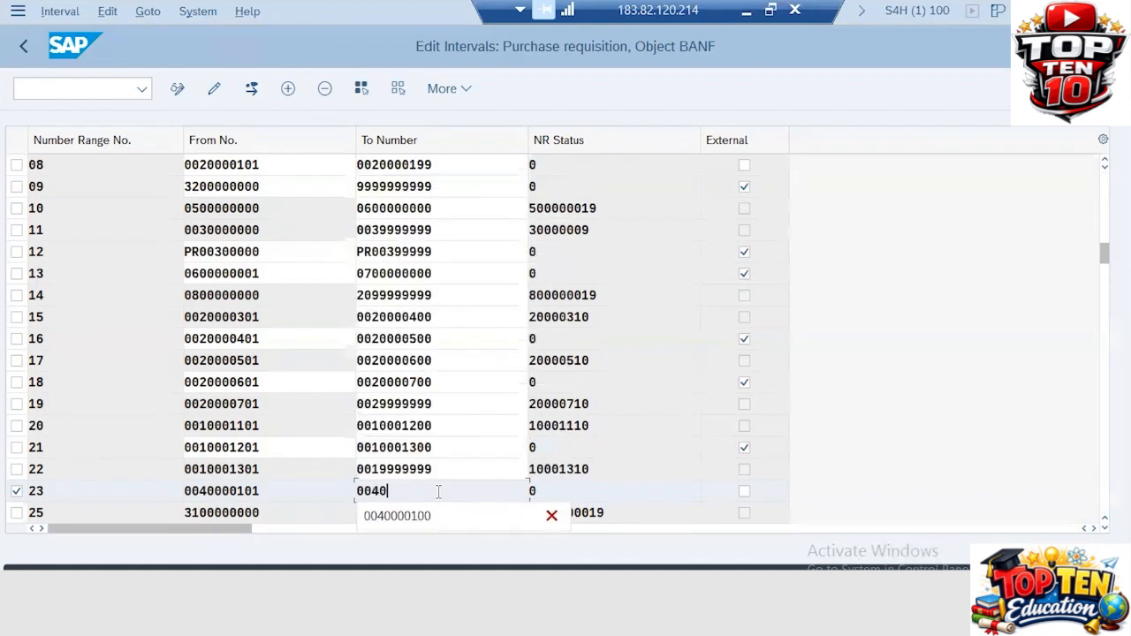
text(000200)
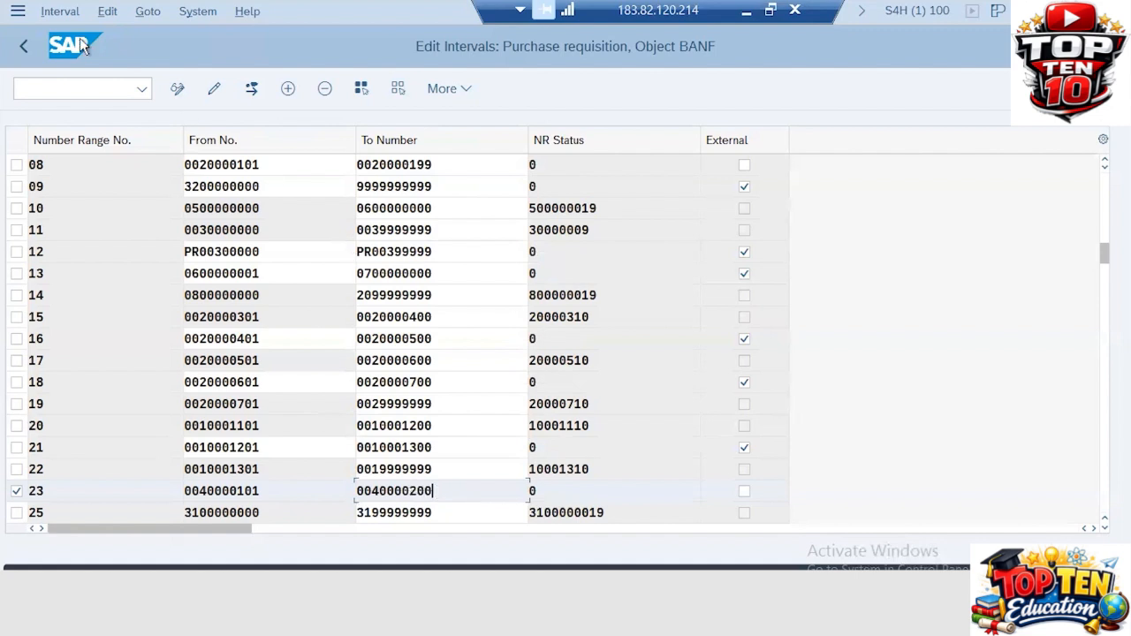
Step: Try to list the free intervals for the BANF number range object
click(55, 12)
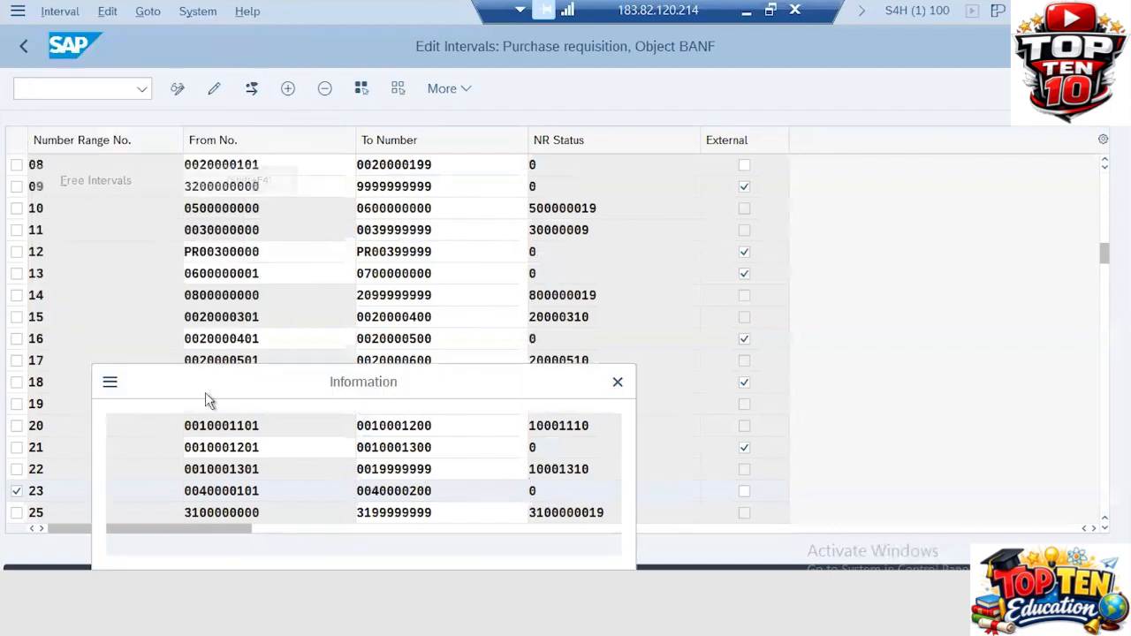
key(Return)
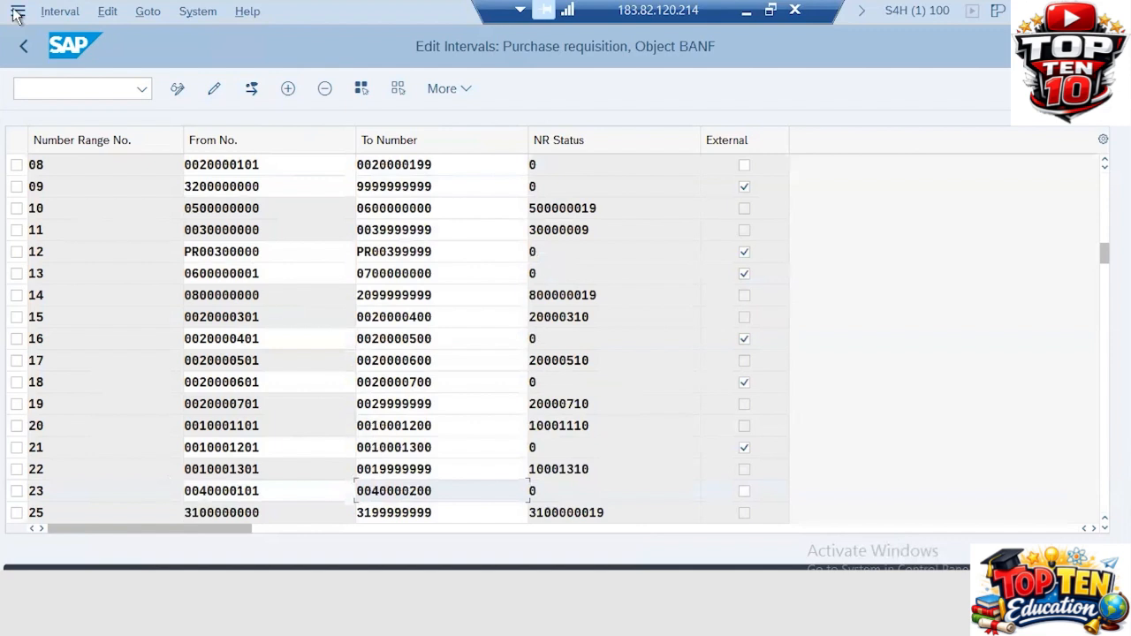
click(55, 12)
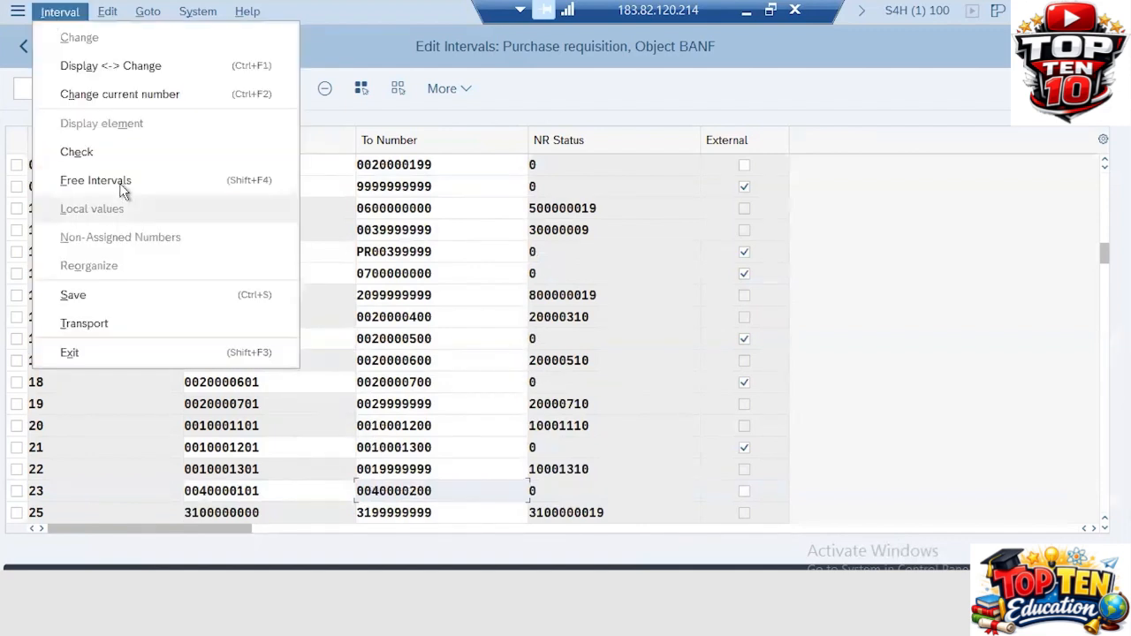
click(119, 183)
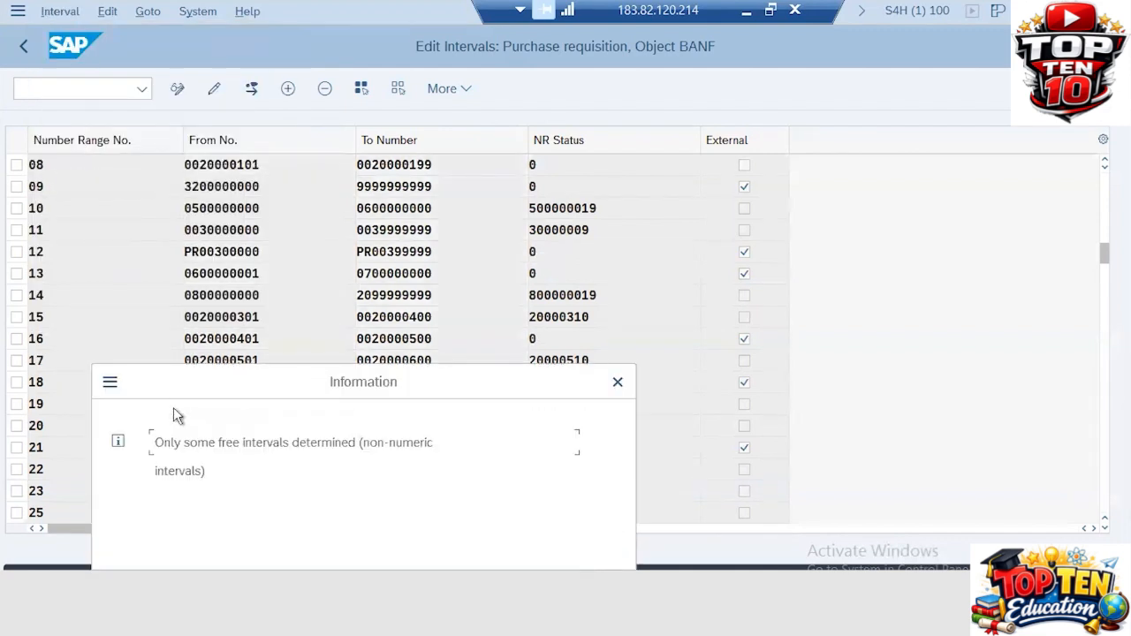
key(Return)
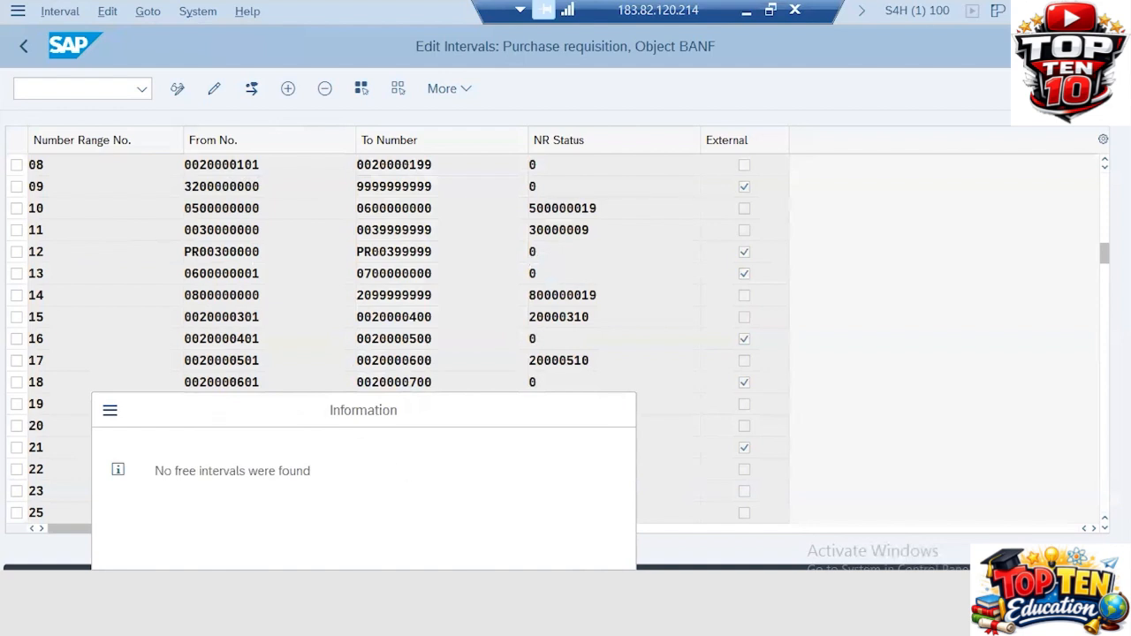
click(617, 409)
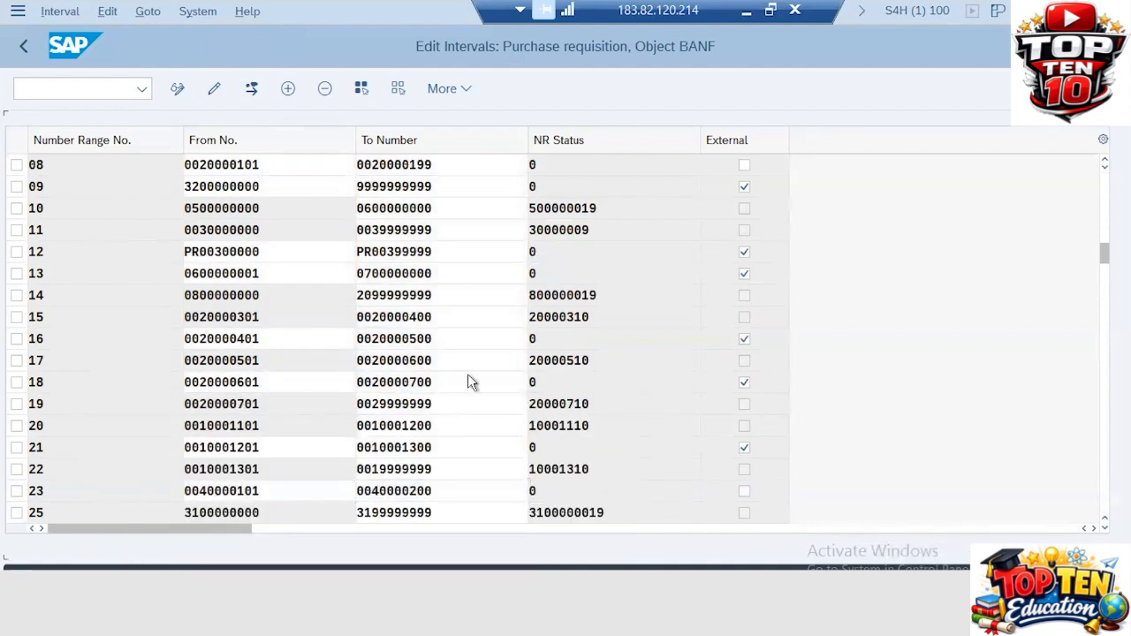
click(23, 48)
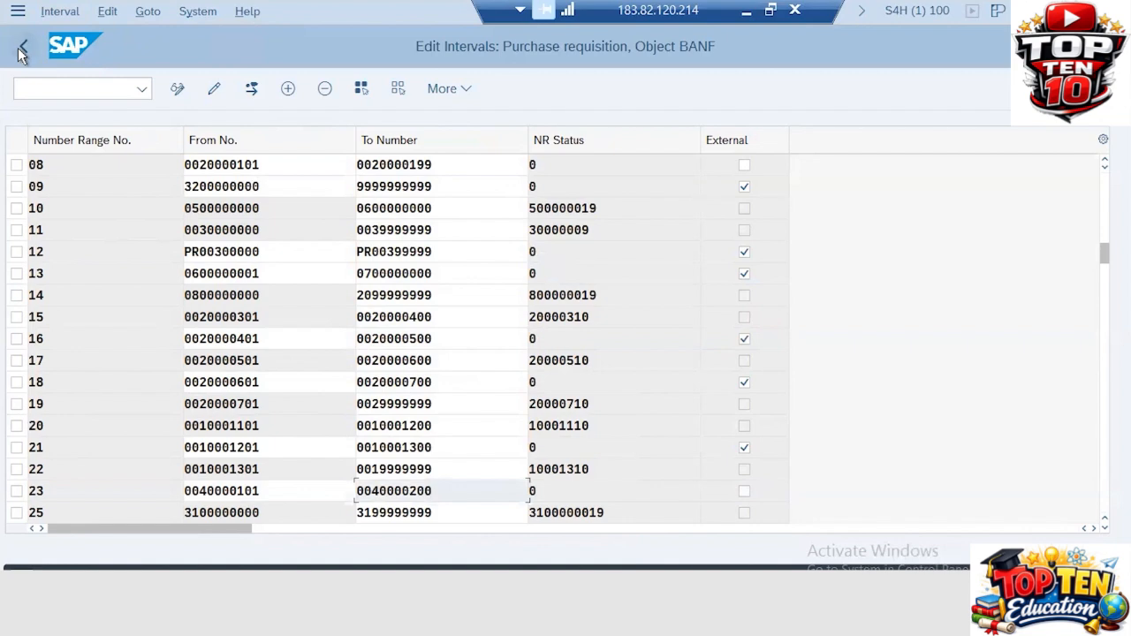
click(255, 195)
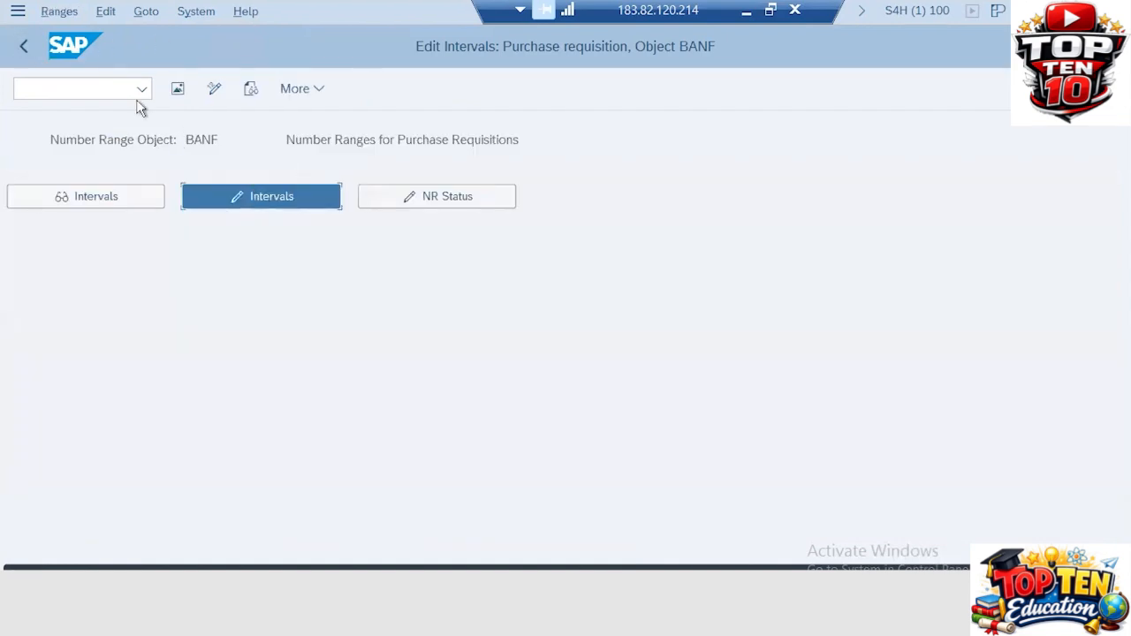
click(60, 12)
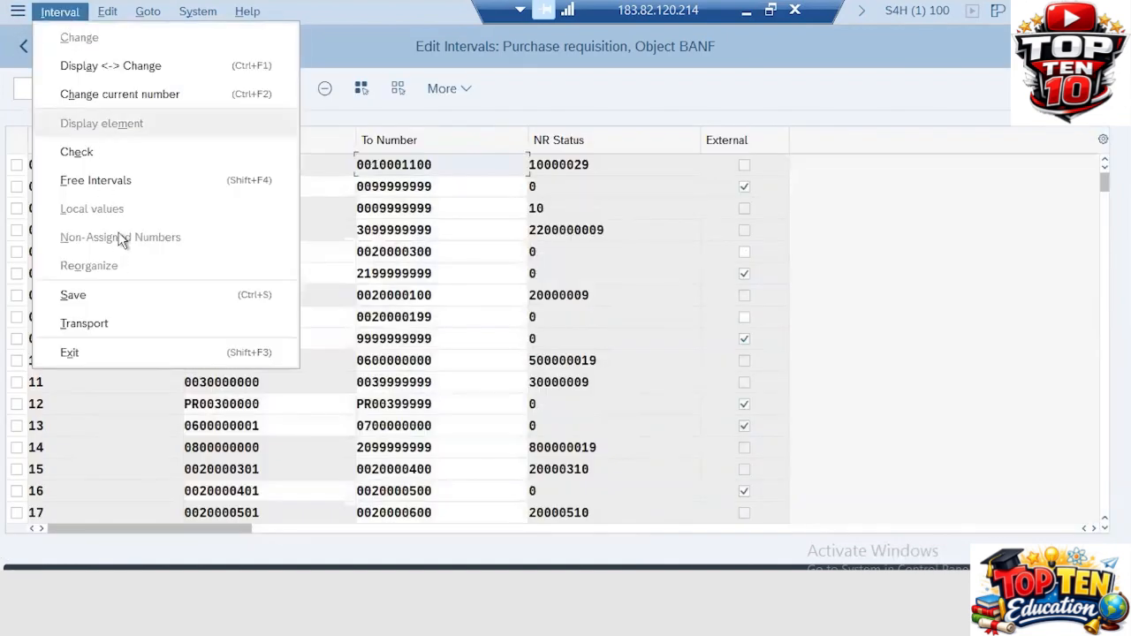
click(95, 180)
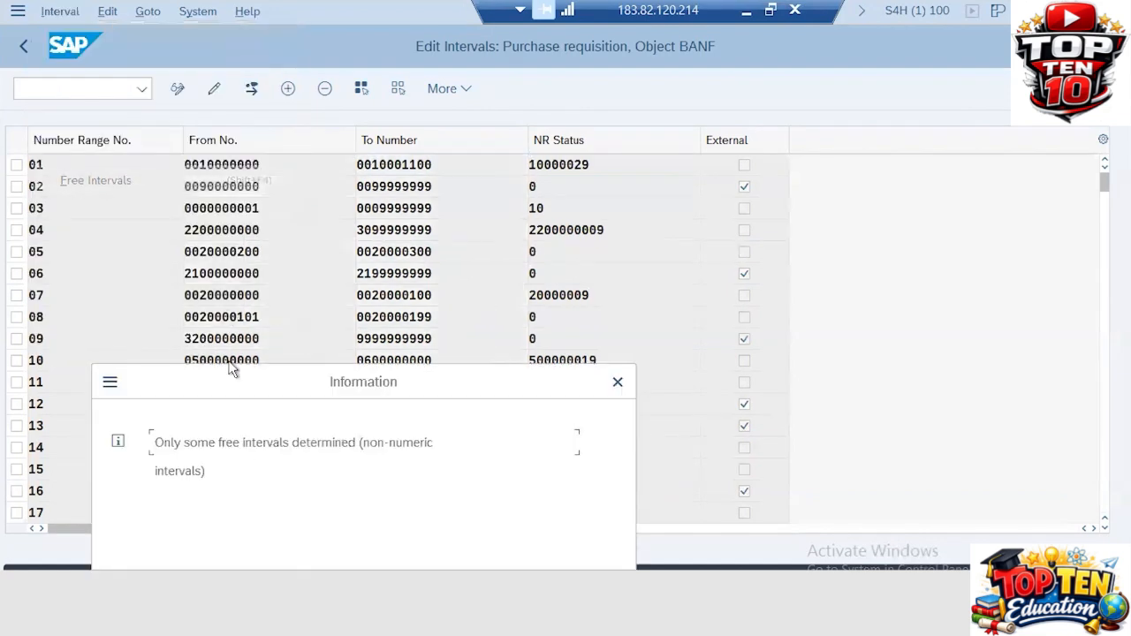
key(Return)
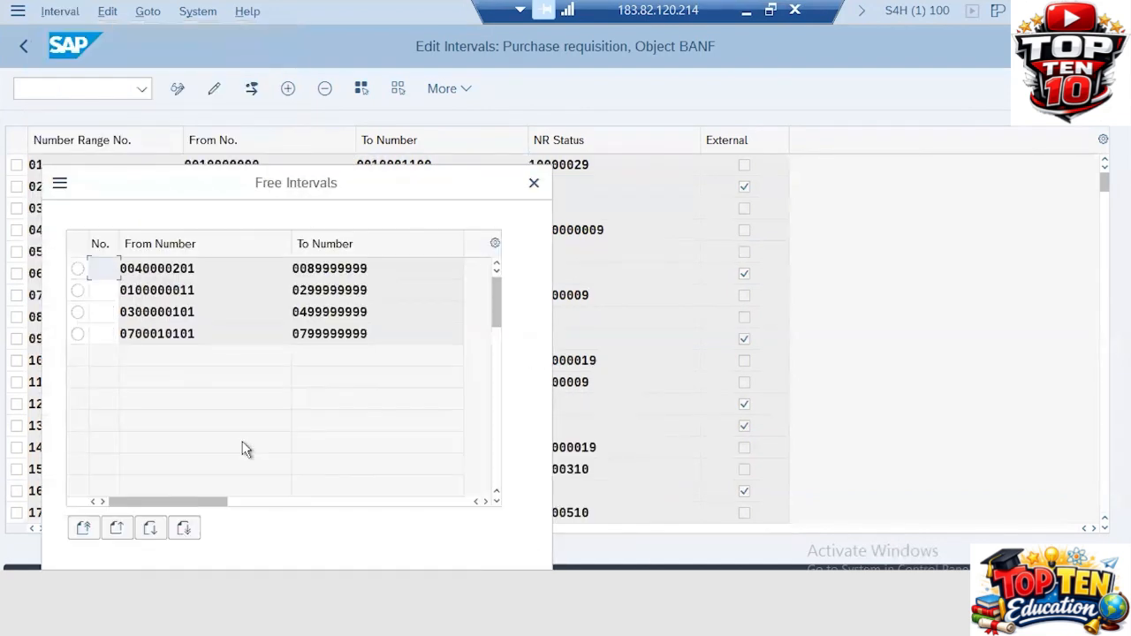
click(78, 270)
key(Return)
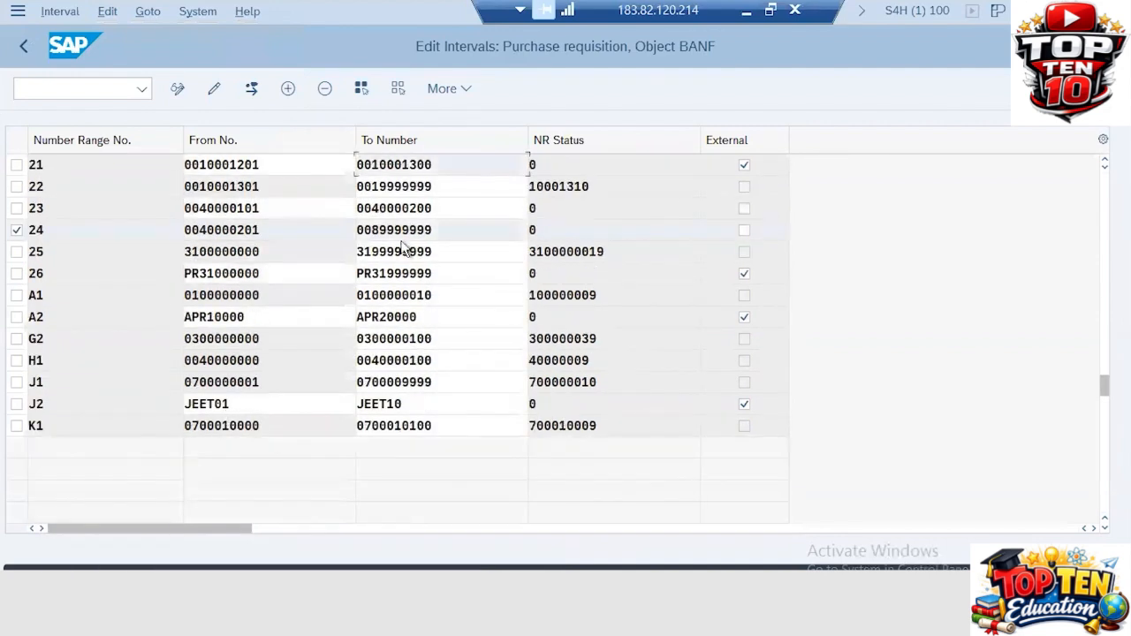
click(433, 234)
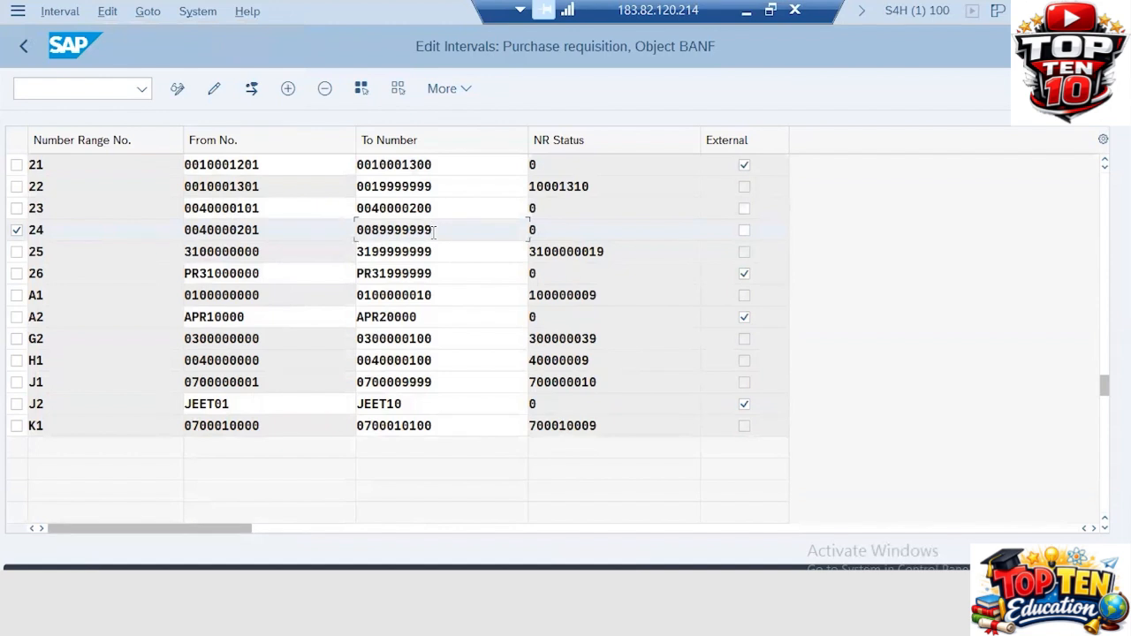
key(Home)
key(End)
key(BackSpace)
key(BackSpace)
key(BackSpace)
key(BackSpace)
key(BackSpace)
key(BackSpace)
key(BackSpace)
key(BackSpace)
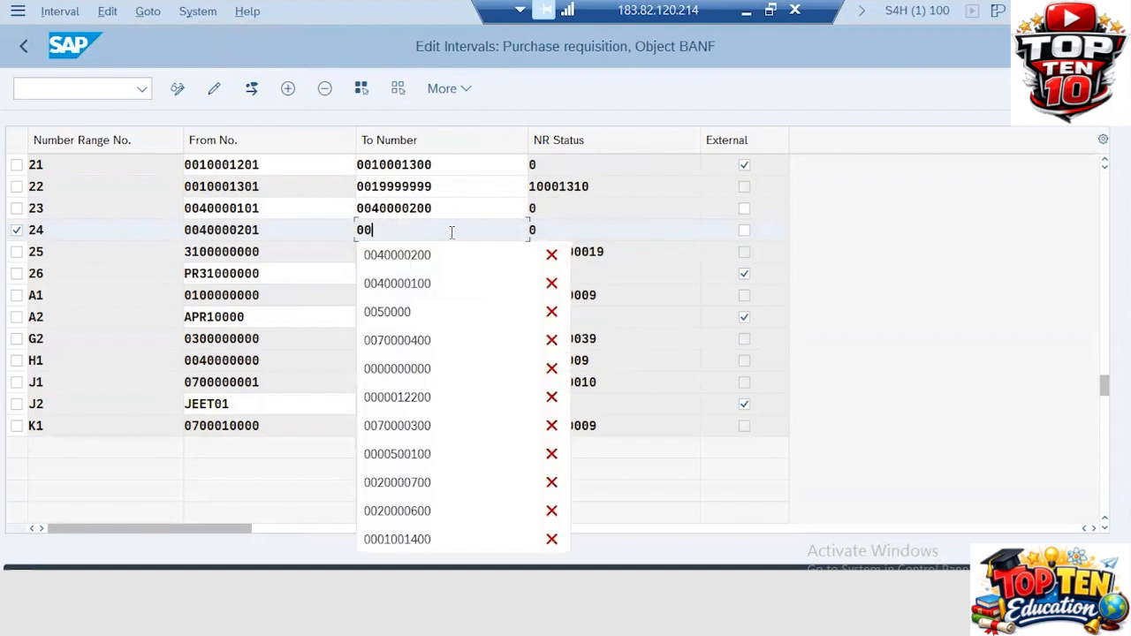
text(40)
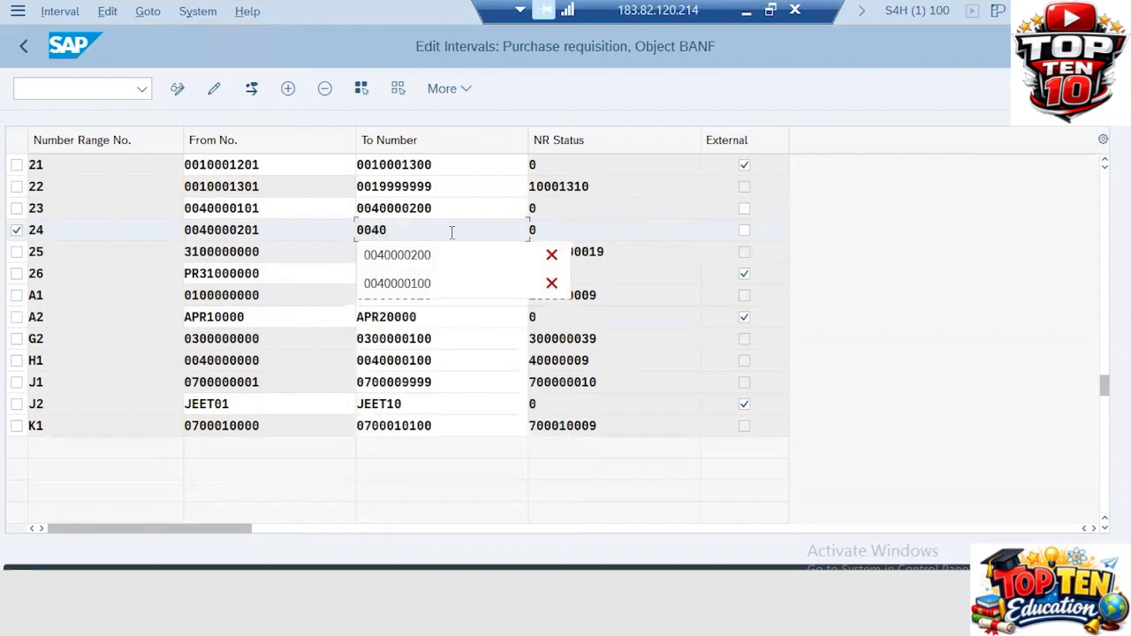
text(000030)
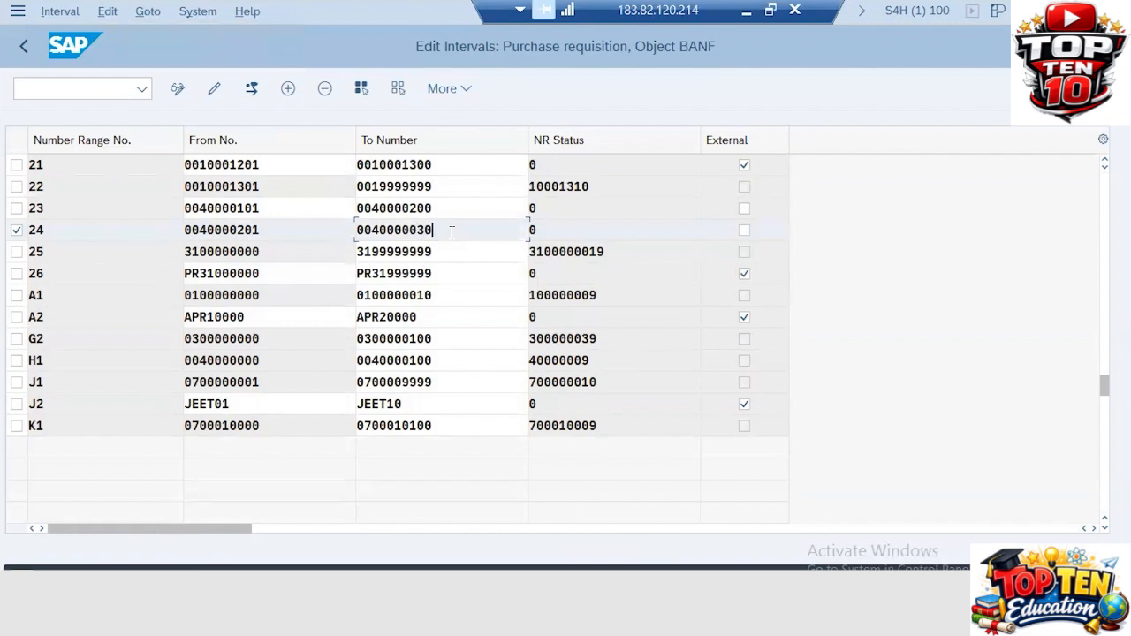
key(BackSpace)
key(BackSpace)
key(BackSpace)
text(300)
click(744, 230)
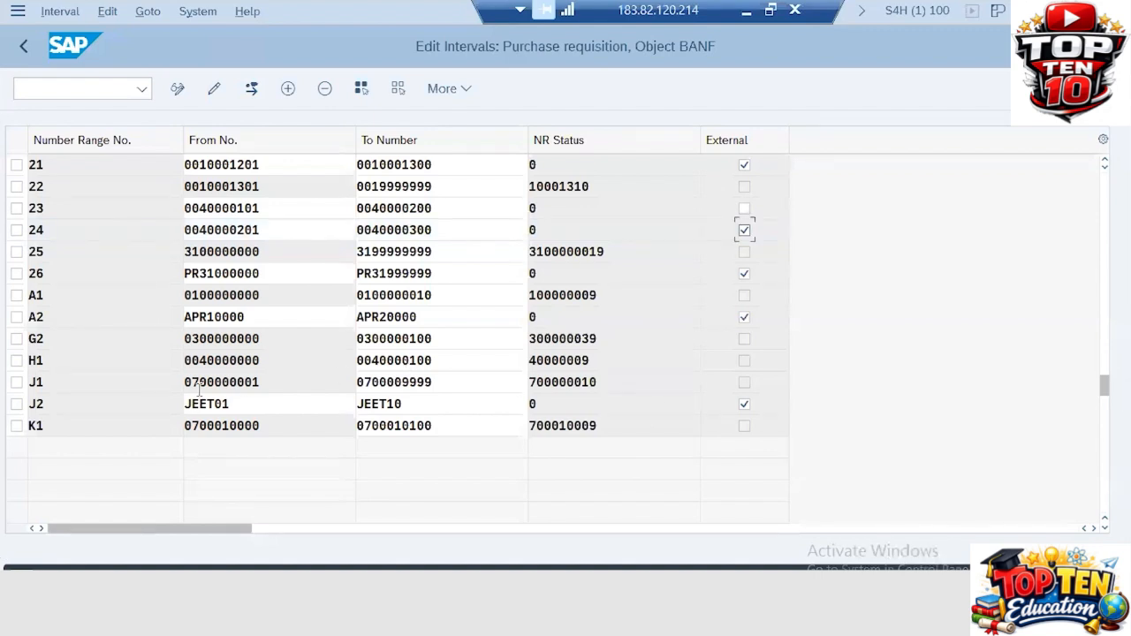
Step: Leave the number range maintenance and open Define Document Types for purchase requisitions
click(24, 45)
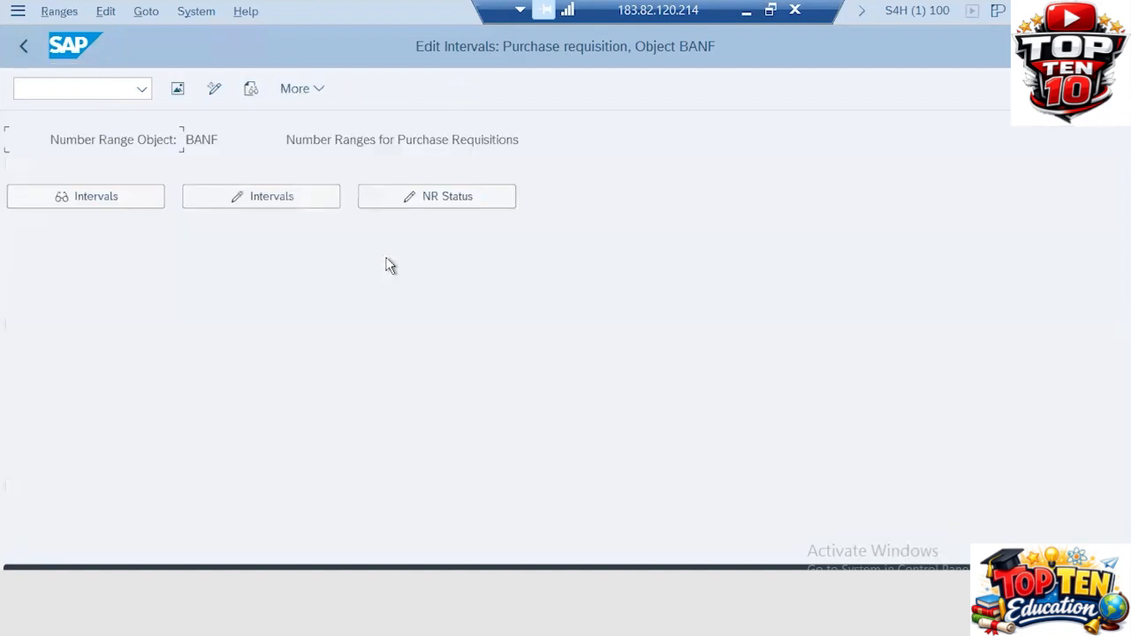
click(24, 44)
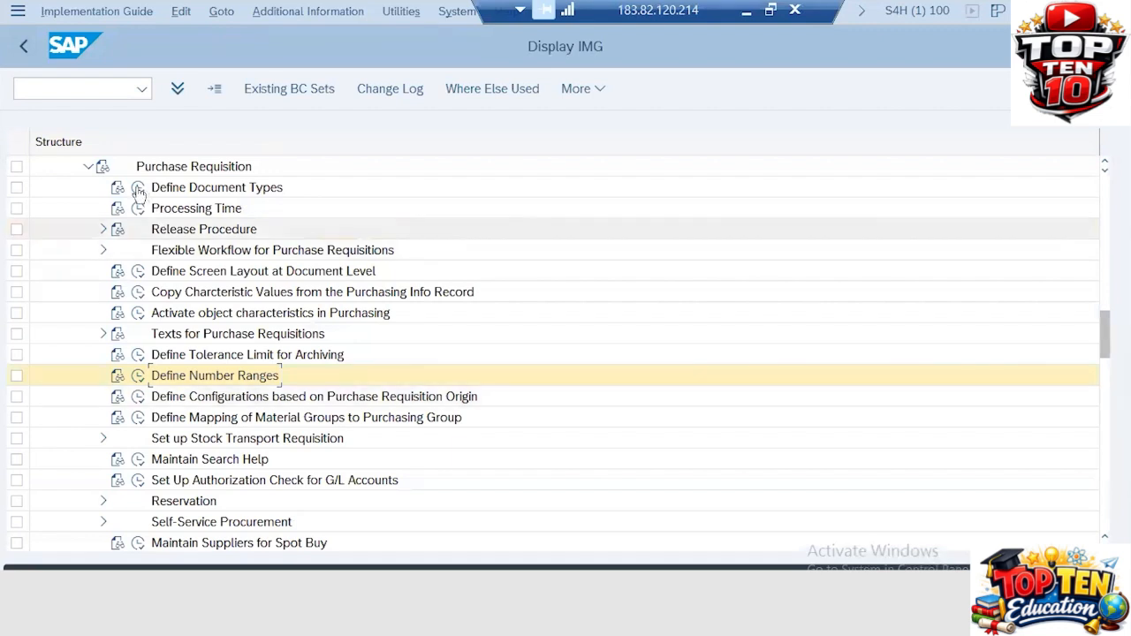
click(138, 189)
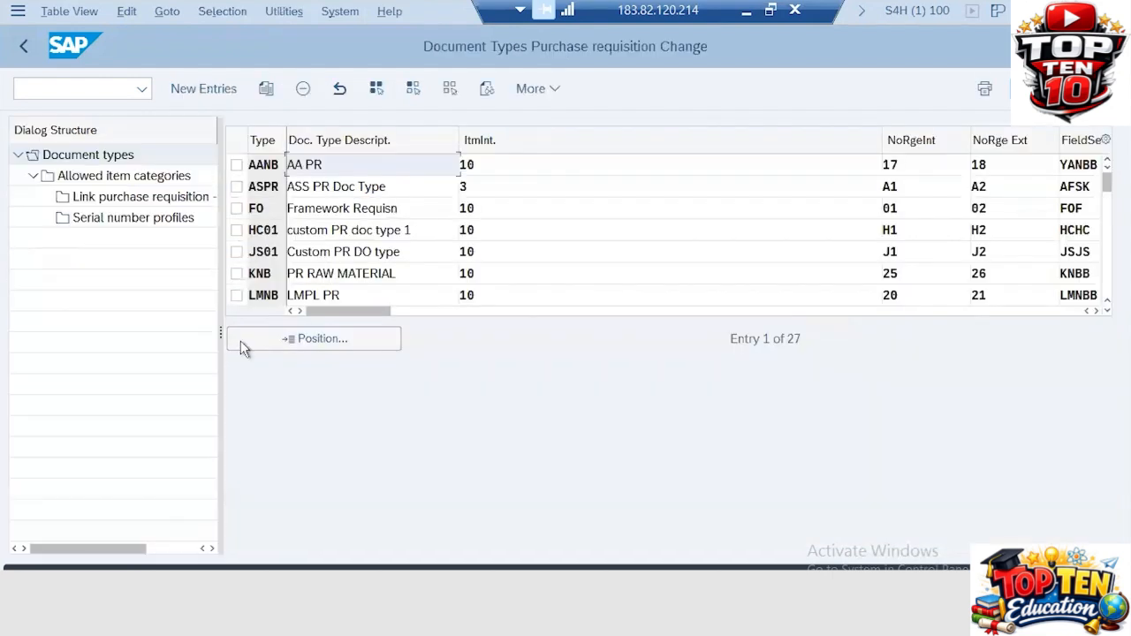
Step: Find document type NB and copy it as the new document type ZANB
click(319, 341)
text(NB)
key(Return)
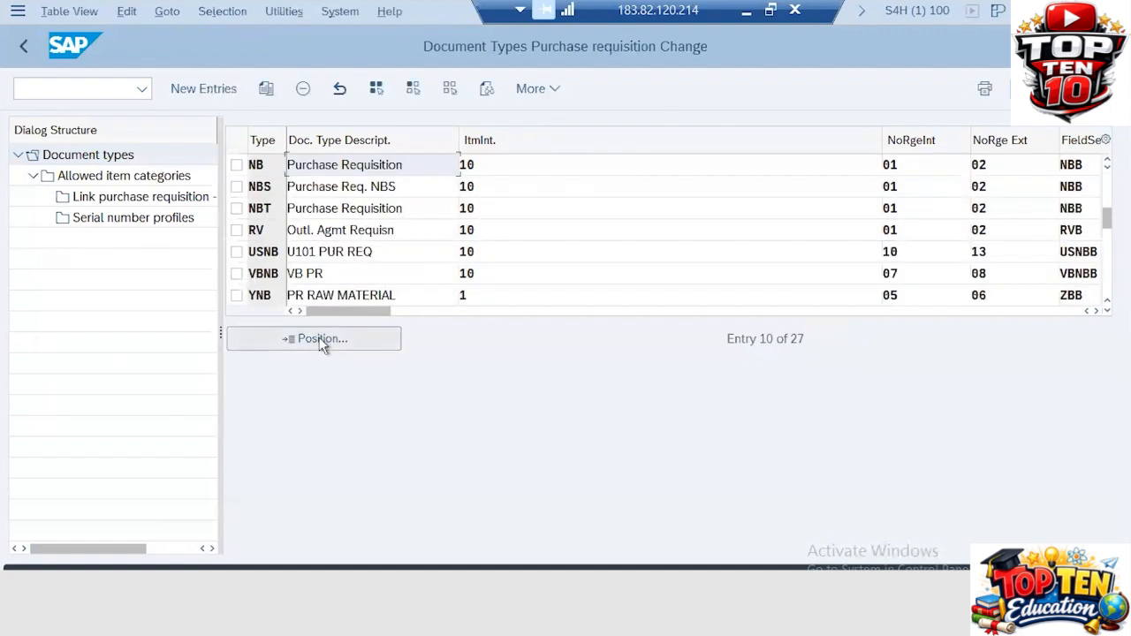
click(235, 165)
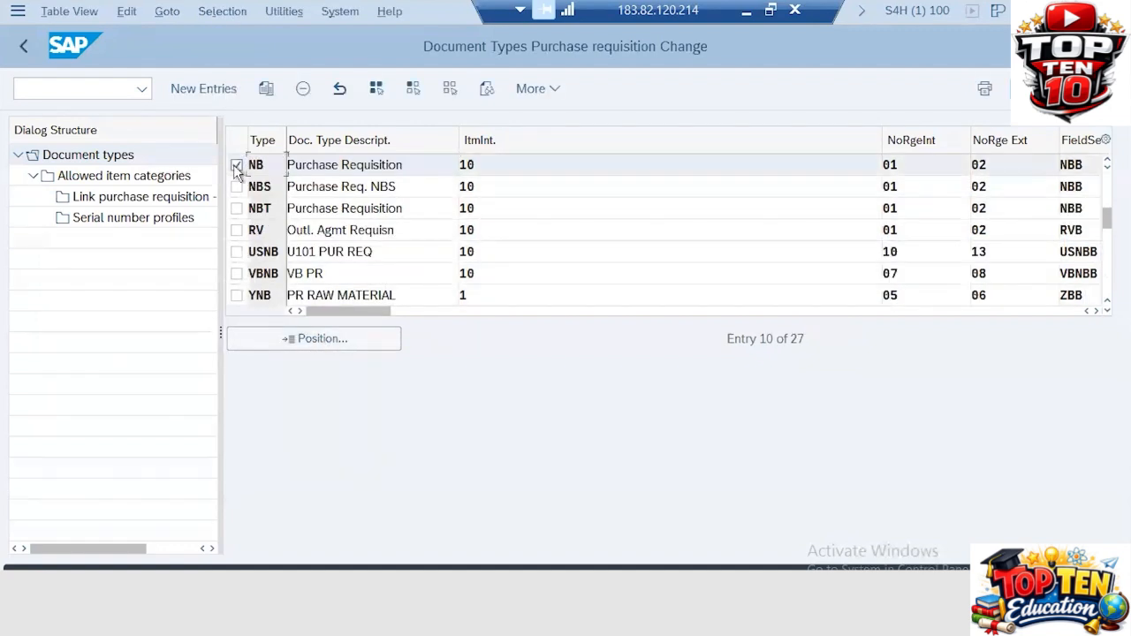
click(266, 89)
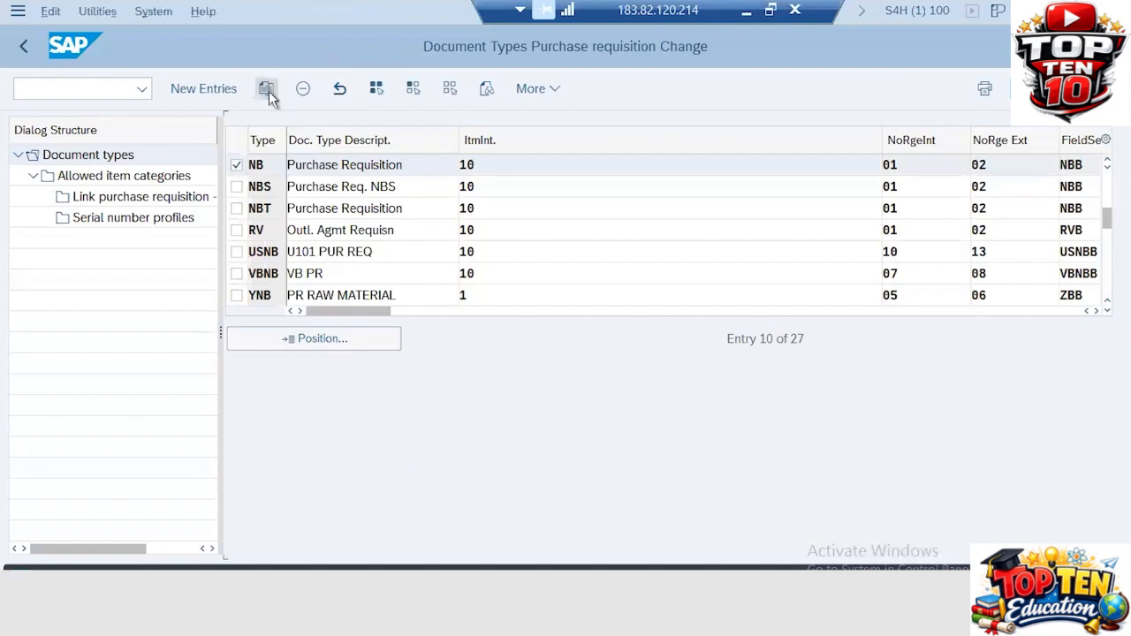
drag(268, 163, 19, 149)
text(ZA)
key(BackSpace)
key(BackSpace)
text(ZANB)
key(Tab)
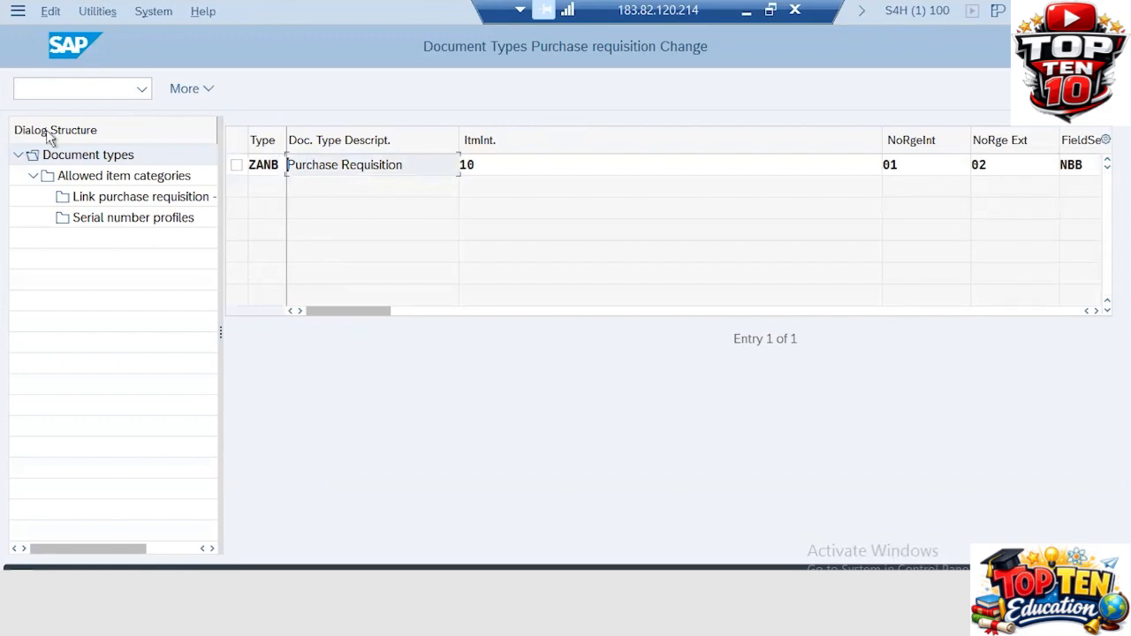
Step: Set the description of document type ZANB to ZA PUR REQ
drag(404, 165, 105, 152)
text(ZA)
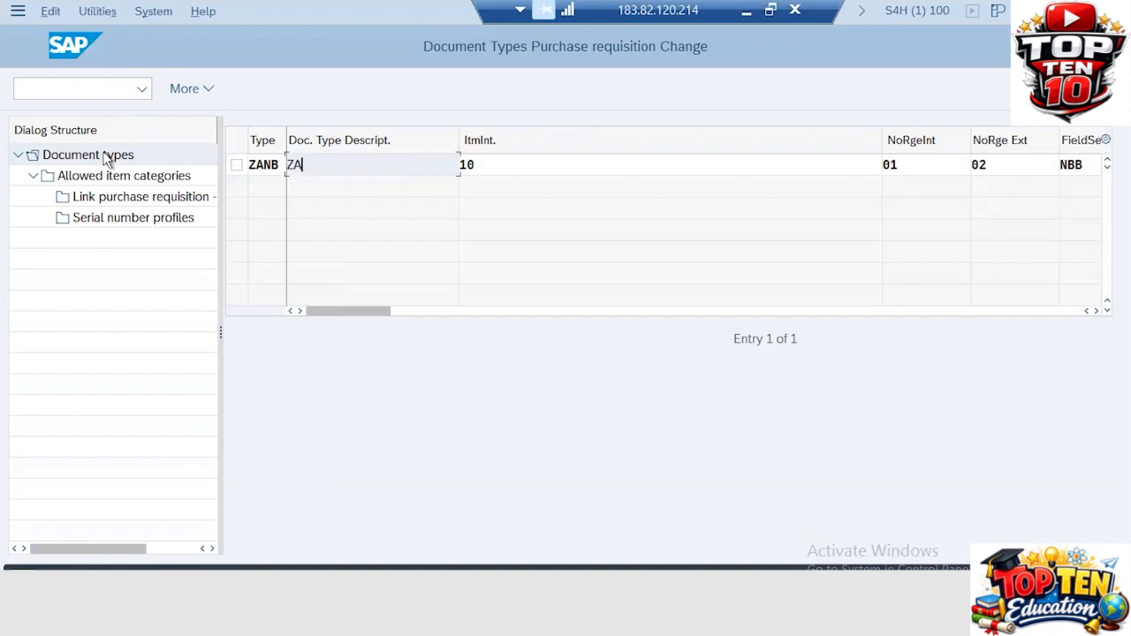
text( PUR REQ)
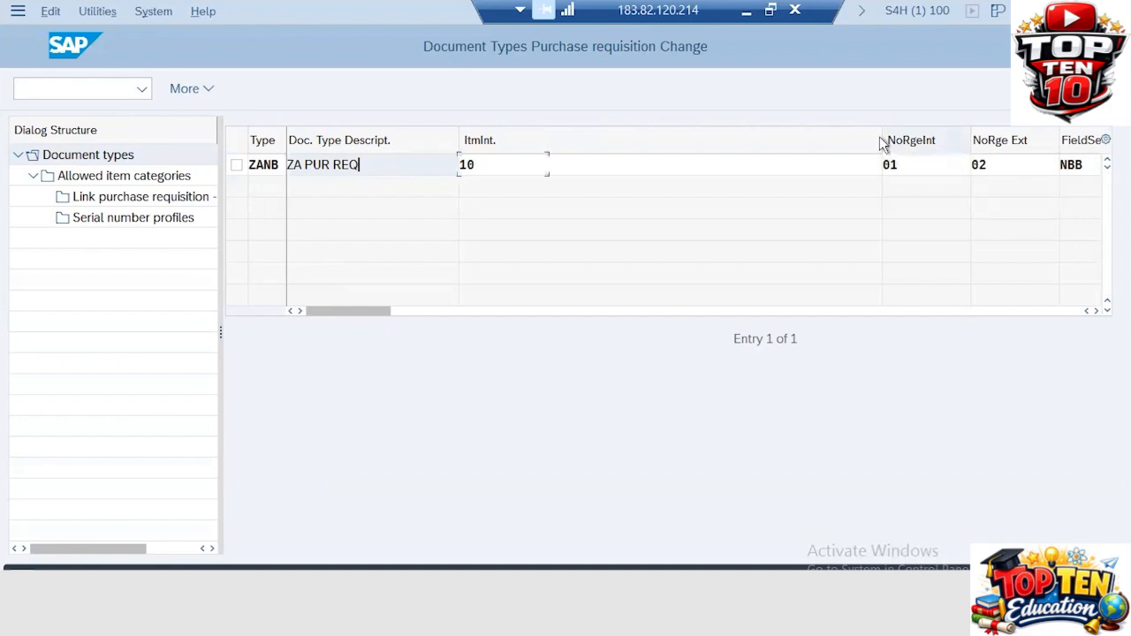
Step: Move the NoRgeInt column ahead of ItmInt. and assign internal number range 23 to document type ZANB
drag(887, 139, 879, 137)
click(483, 164)
click(518, 164)
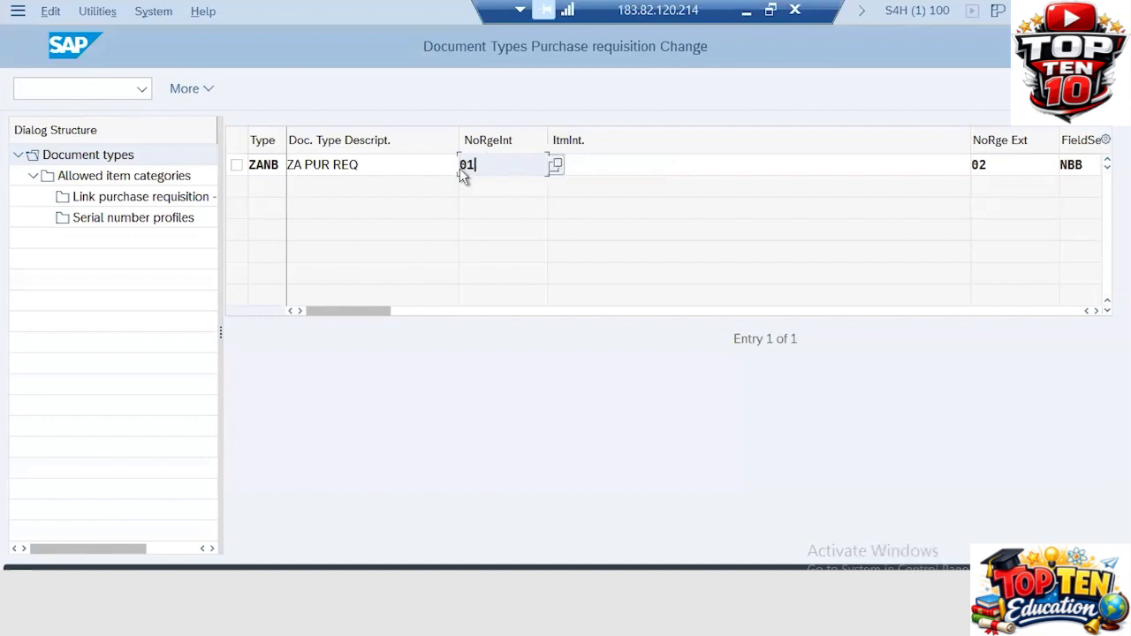
click(555, 164)
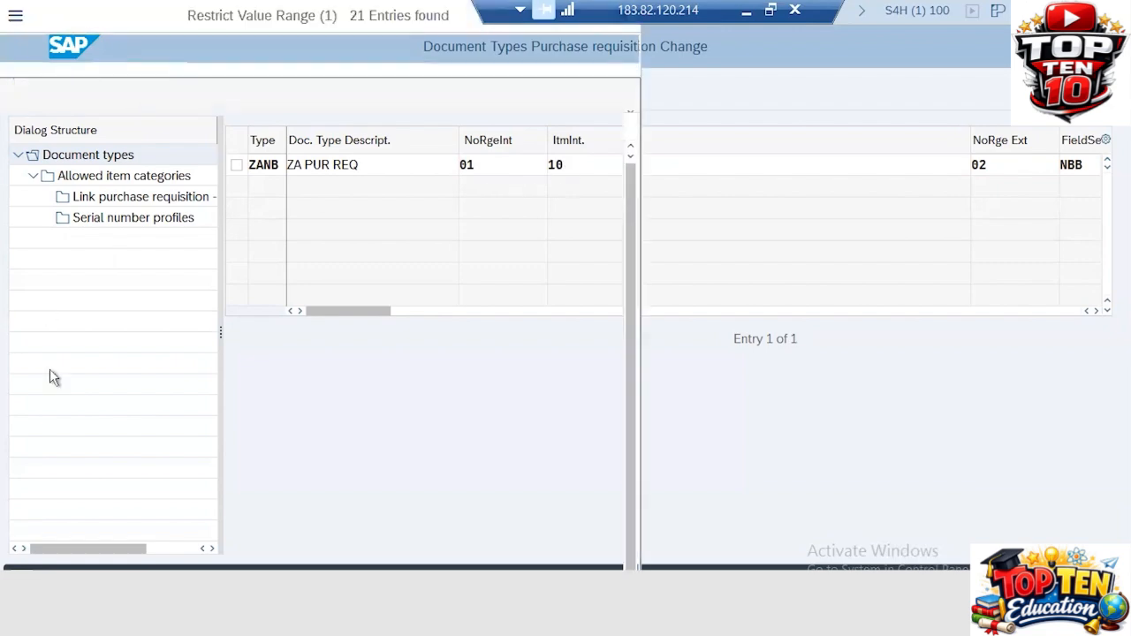
double_click(48, 474)
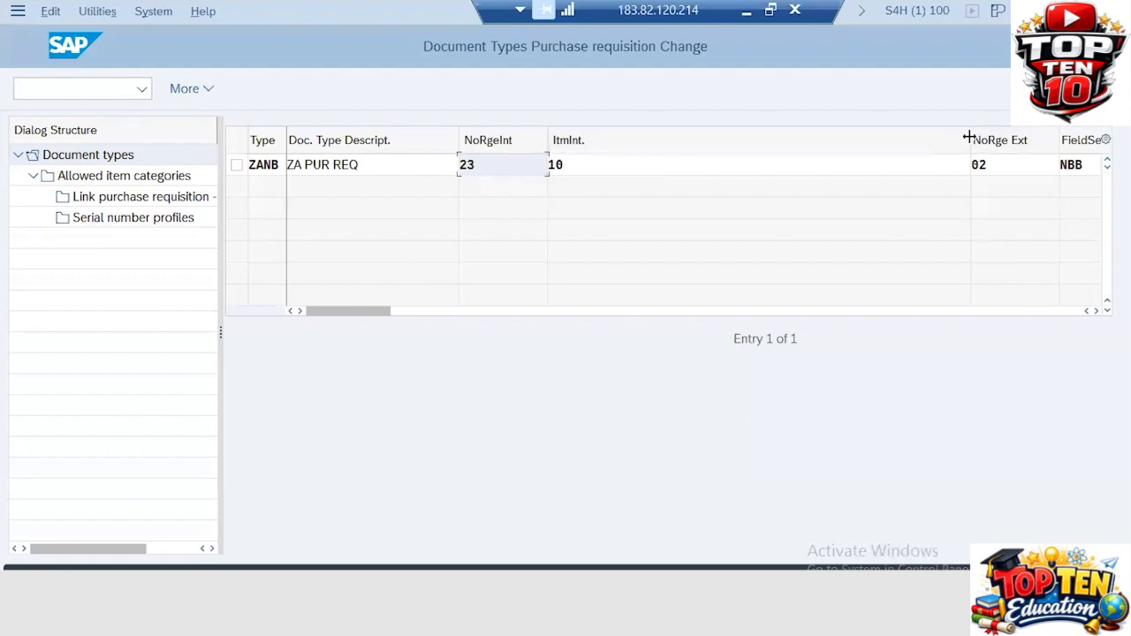
Step: Narrow the ItmInt. column and assign external number range 24 to document type ZANB
drag(606, 131, 606, 130)
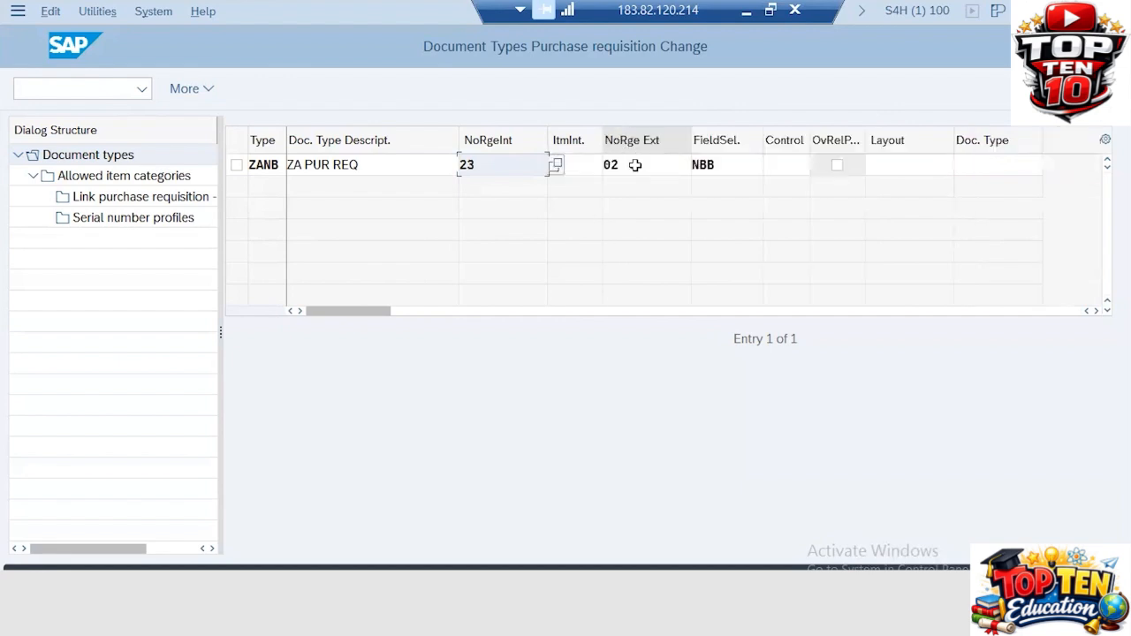
click(698, 172)
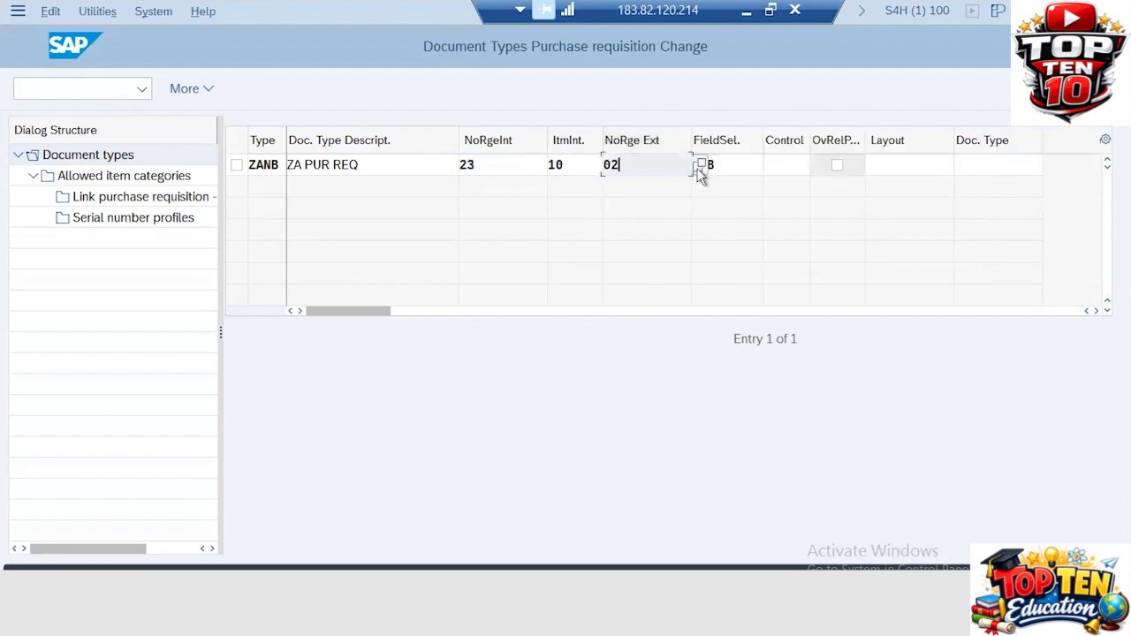
click(409, 387)
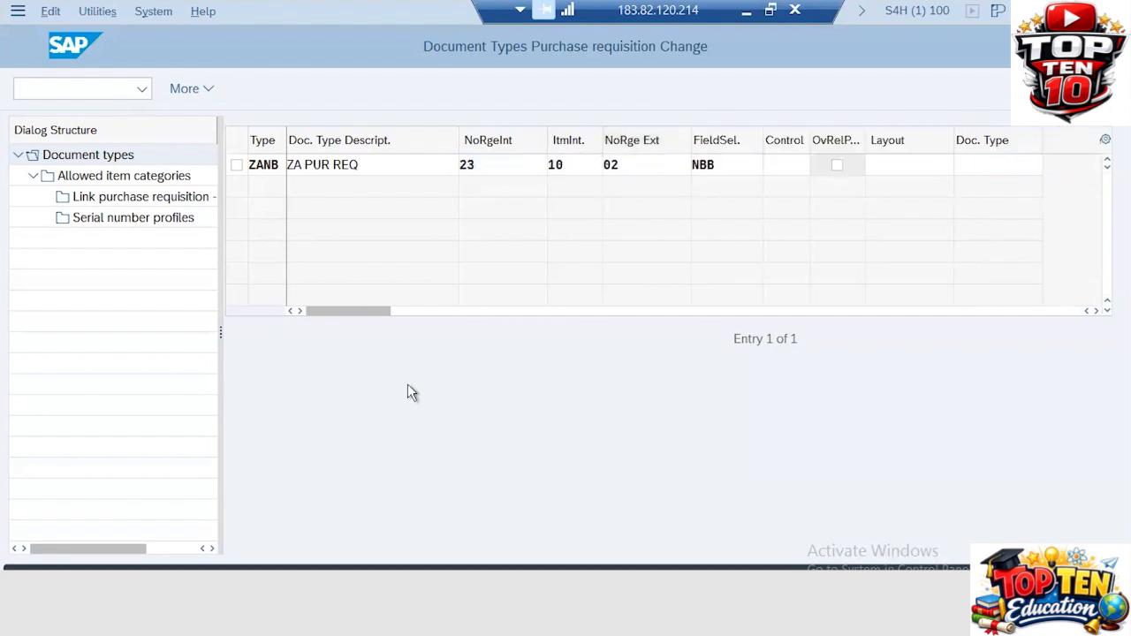
key(F4)
double_click(49, 334)
Step: Look up the available field selection keys and assign ZANBB to document type ZANB
click(751, 166)
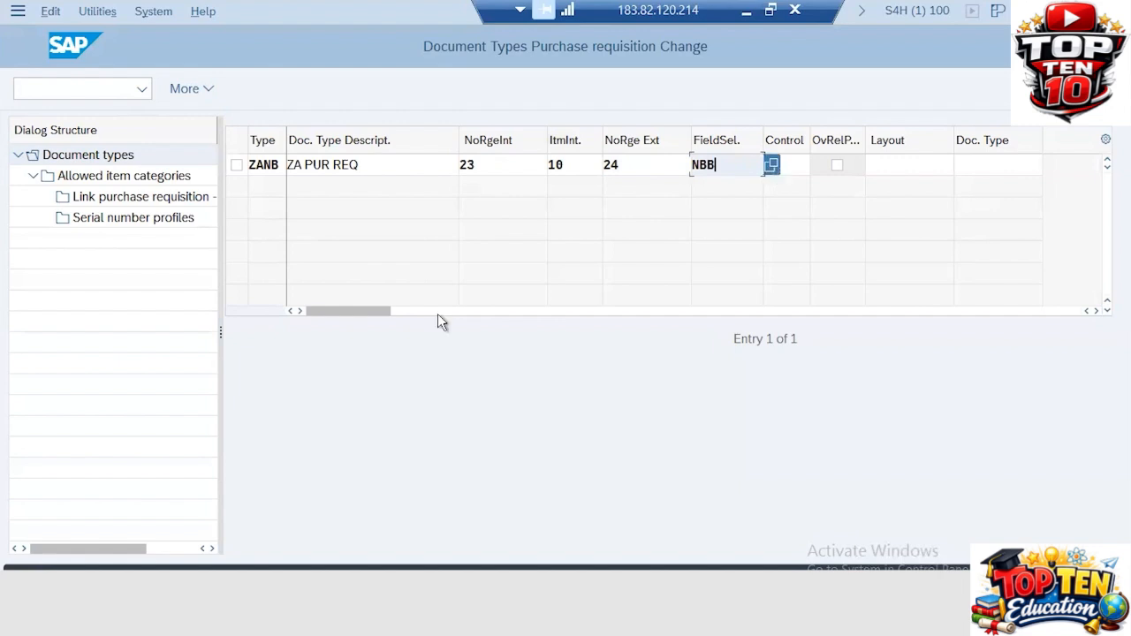
key(F4)
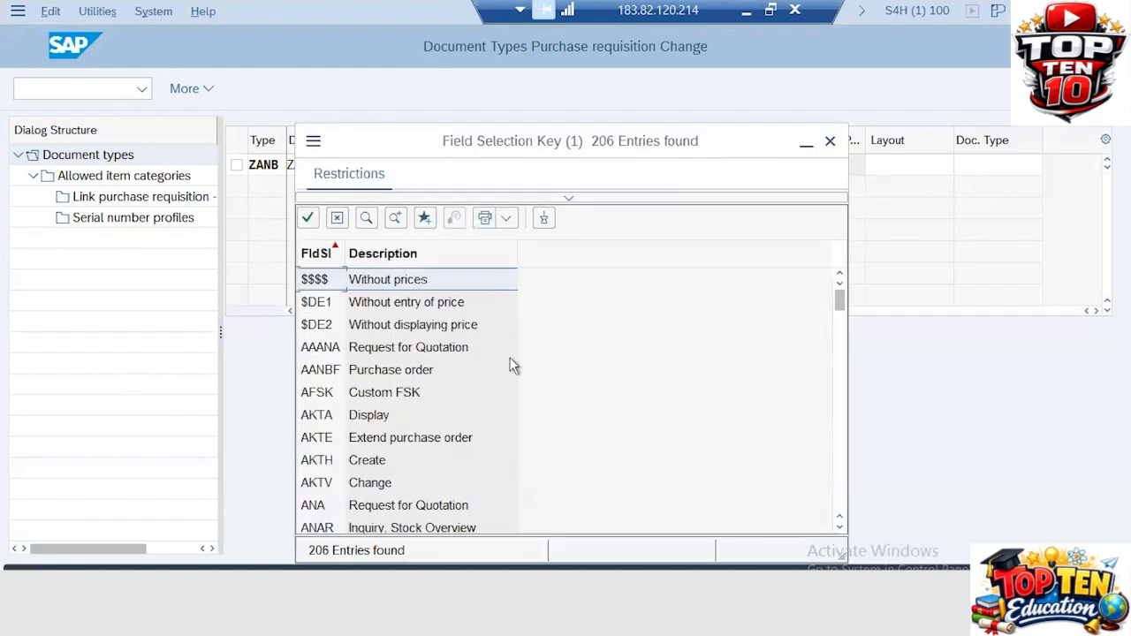
click(841, 509)
click(841, 508)
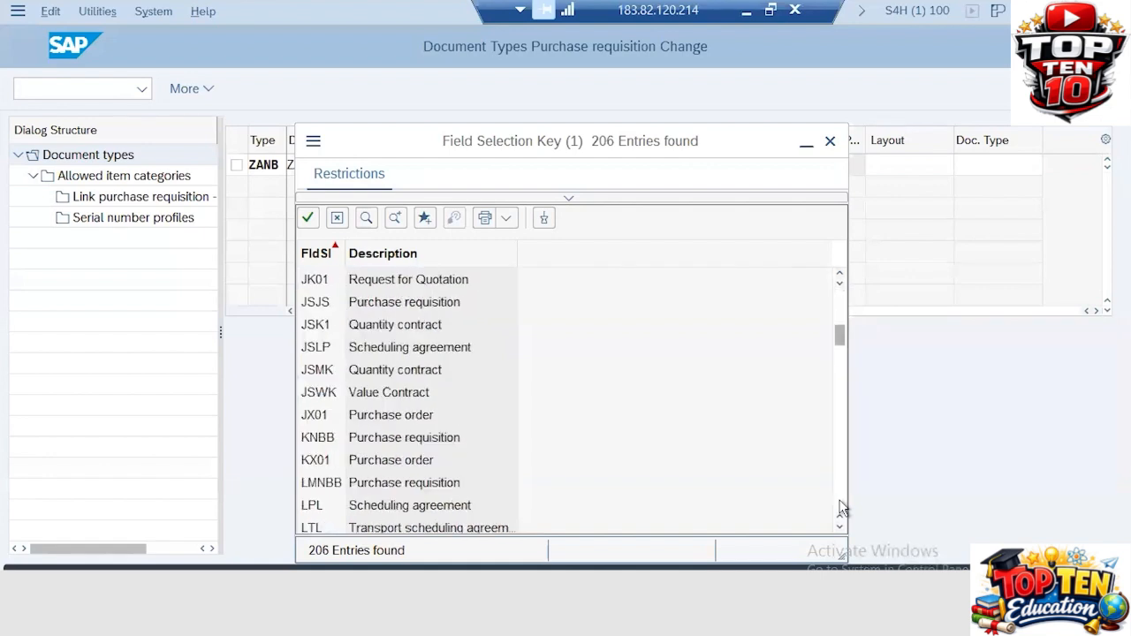
click(841, 509)
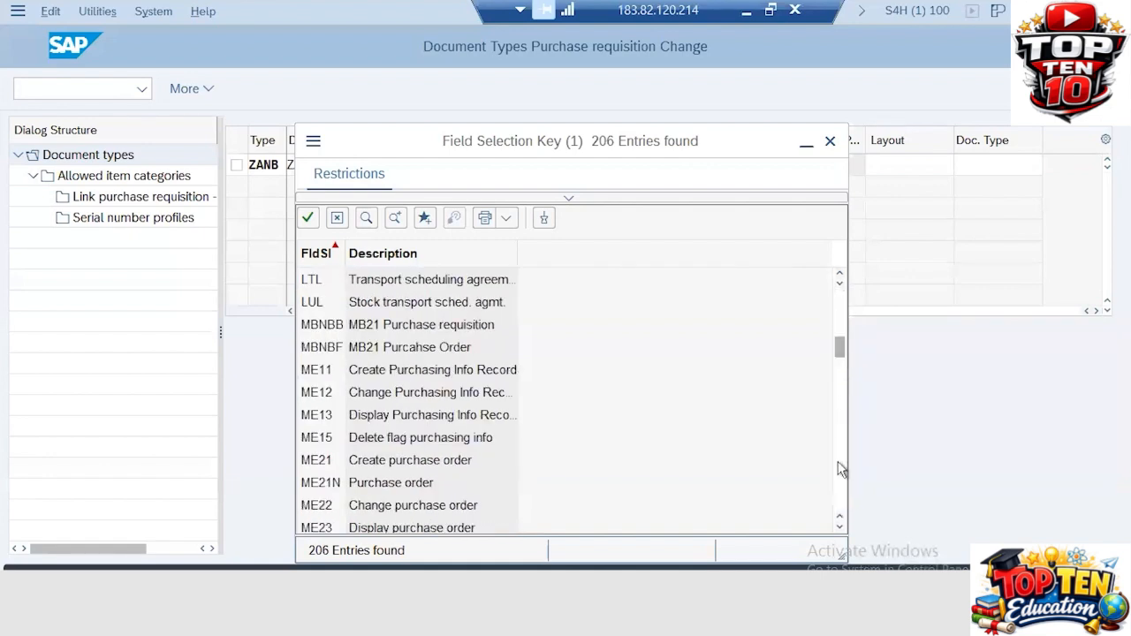
click(840, 521)
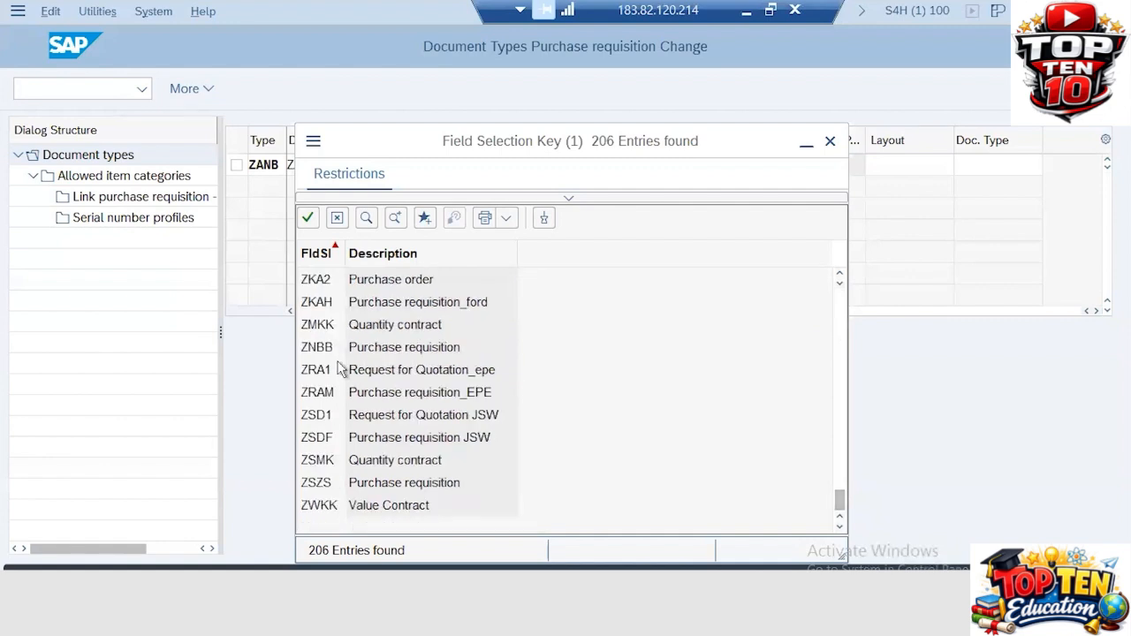
scroll(340, 369, up, 5)
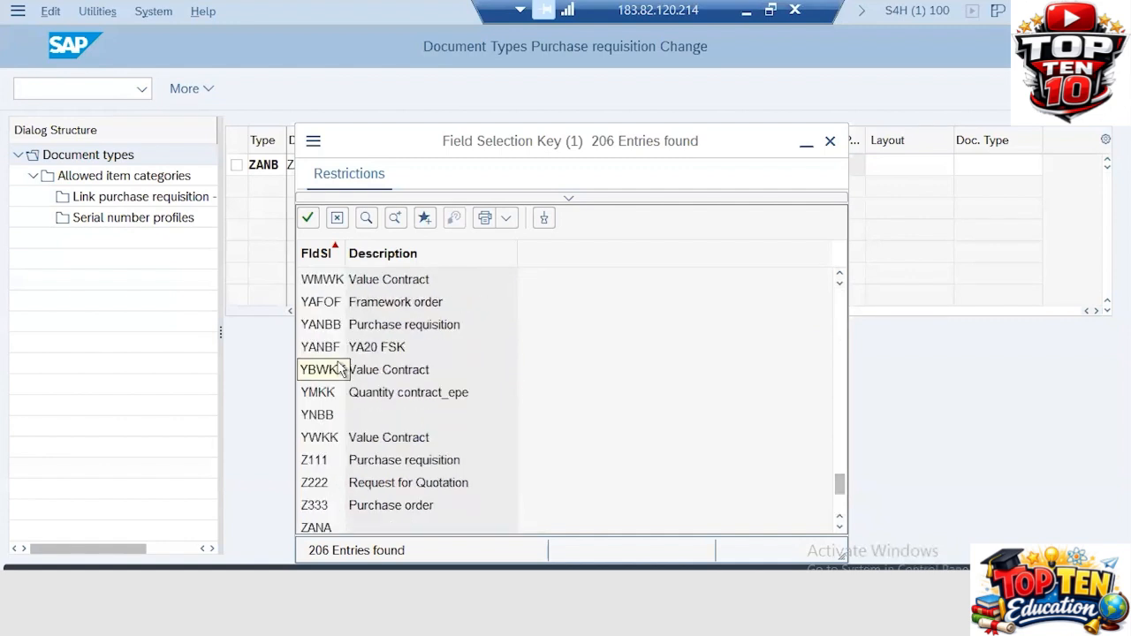
scroll(340, 369, down, 3)
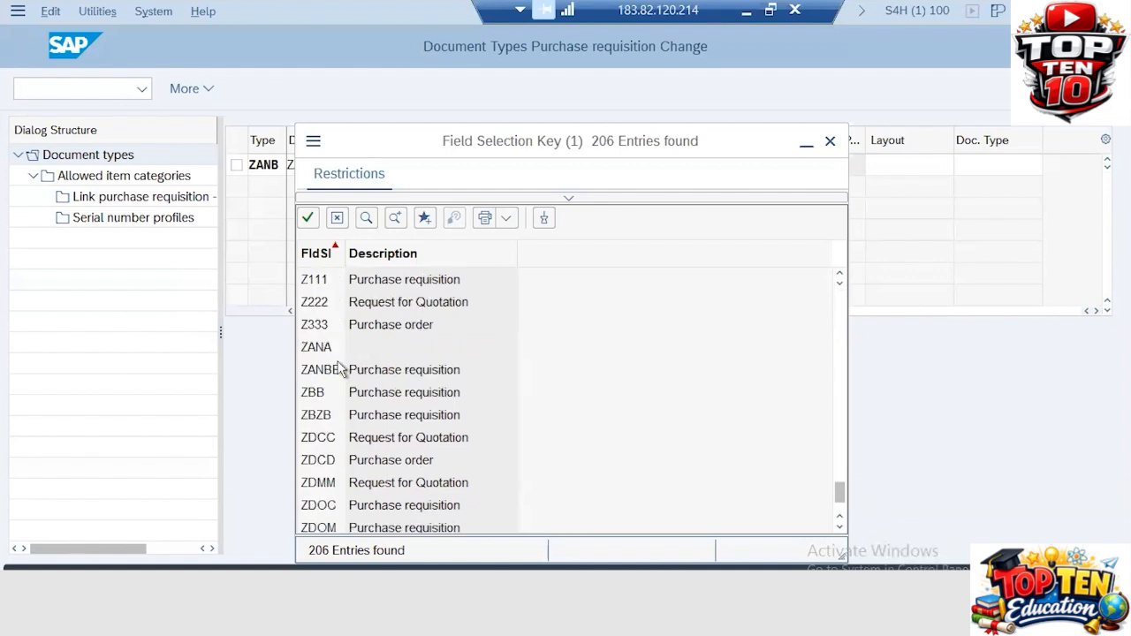
double_click(374, 376)
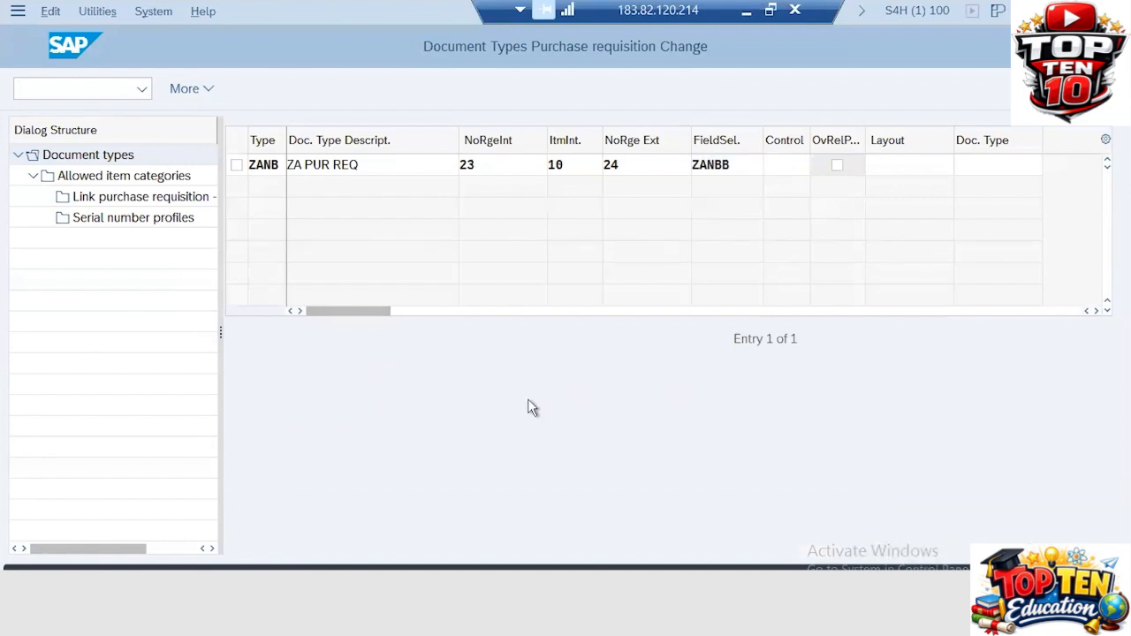
Step: Confirm the copied document type ZANB together with all its dependent entries
key(Return)
click(600, 380)
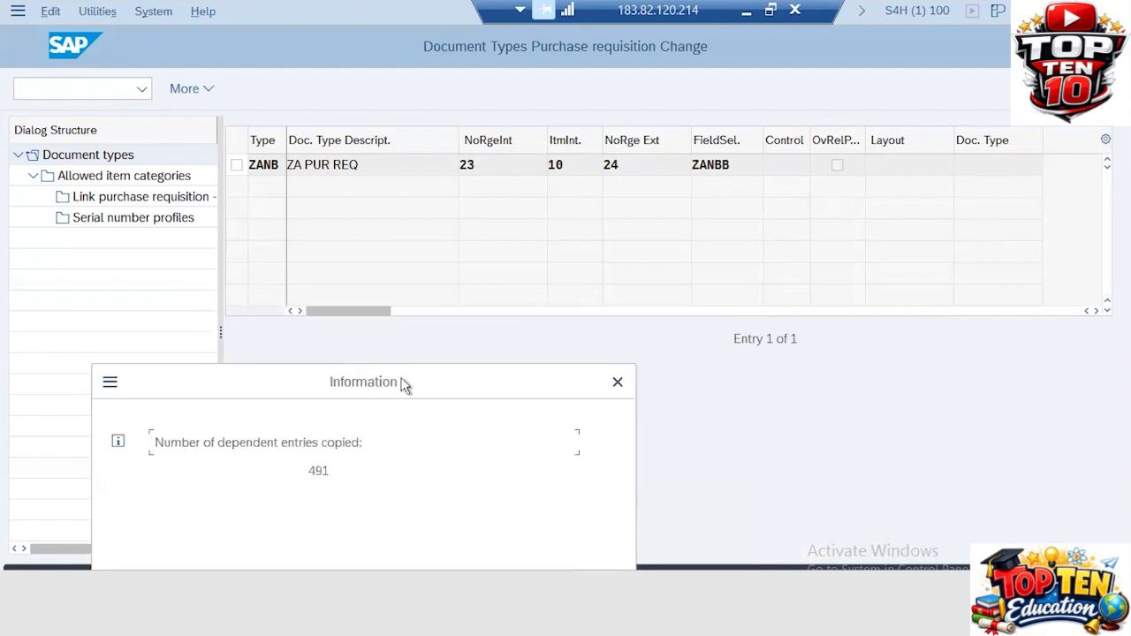
drag(402, 385, 381, 284)
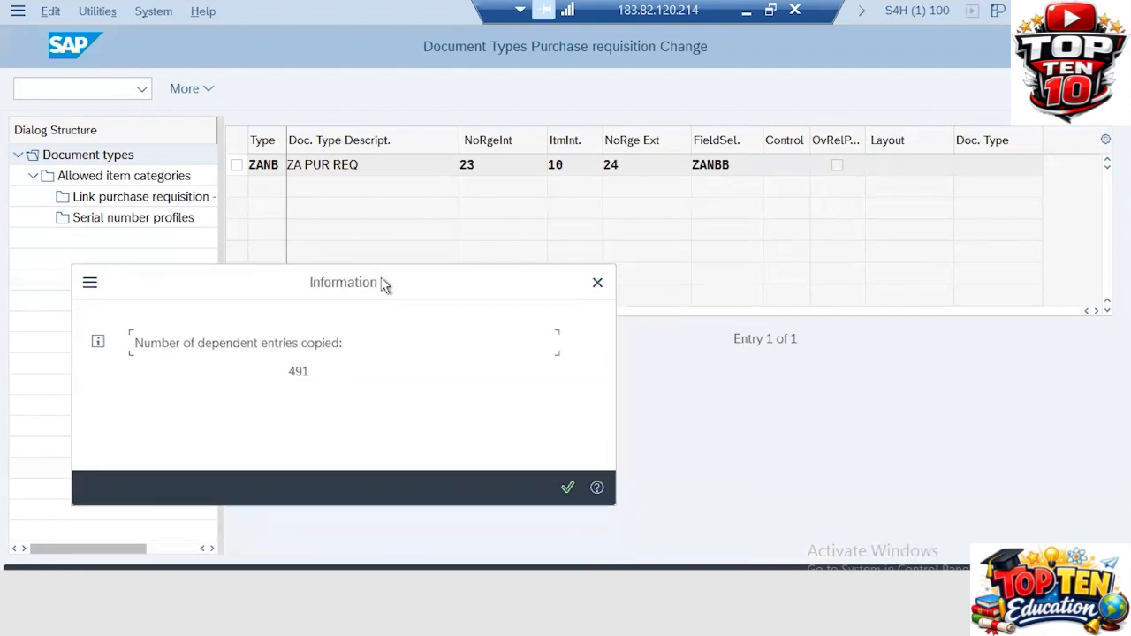
click(568, 489)
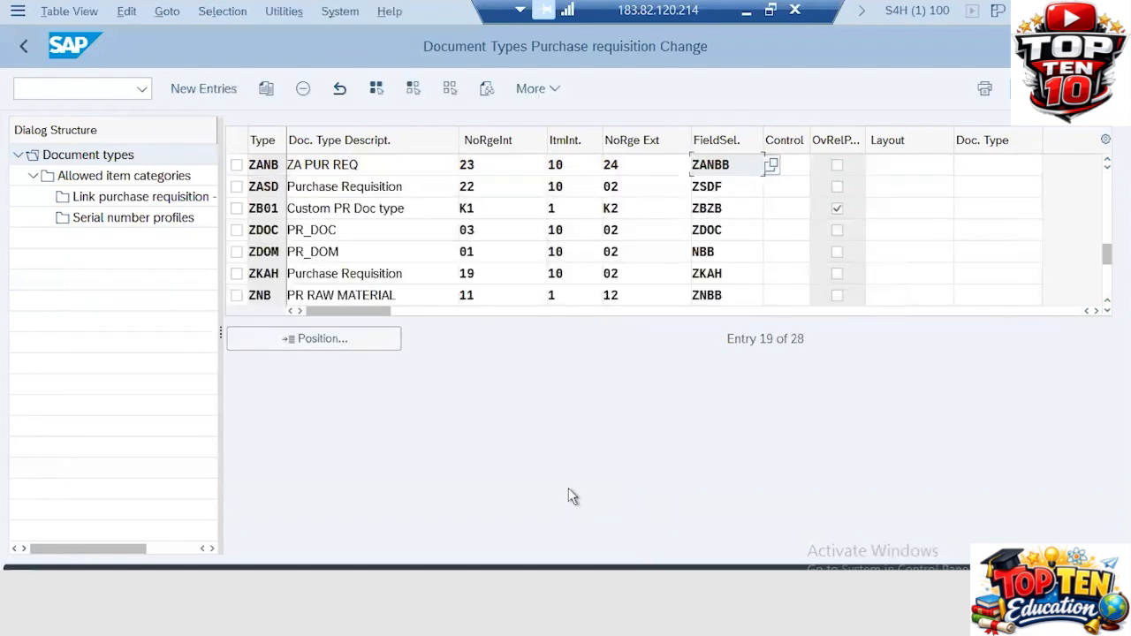
Step: Examine the allowed item categories of document type ZANB and return to the document types overview
click(237, 167)
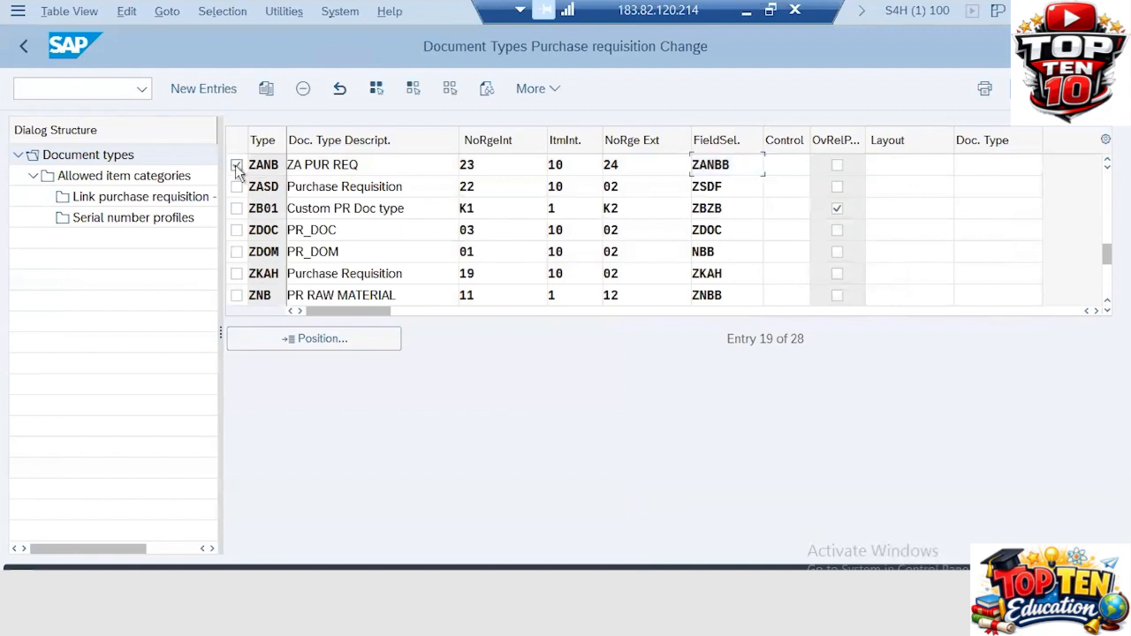
double_click(116, 179)
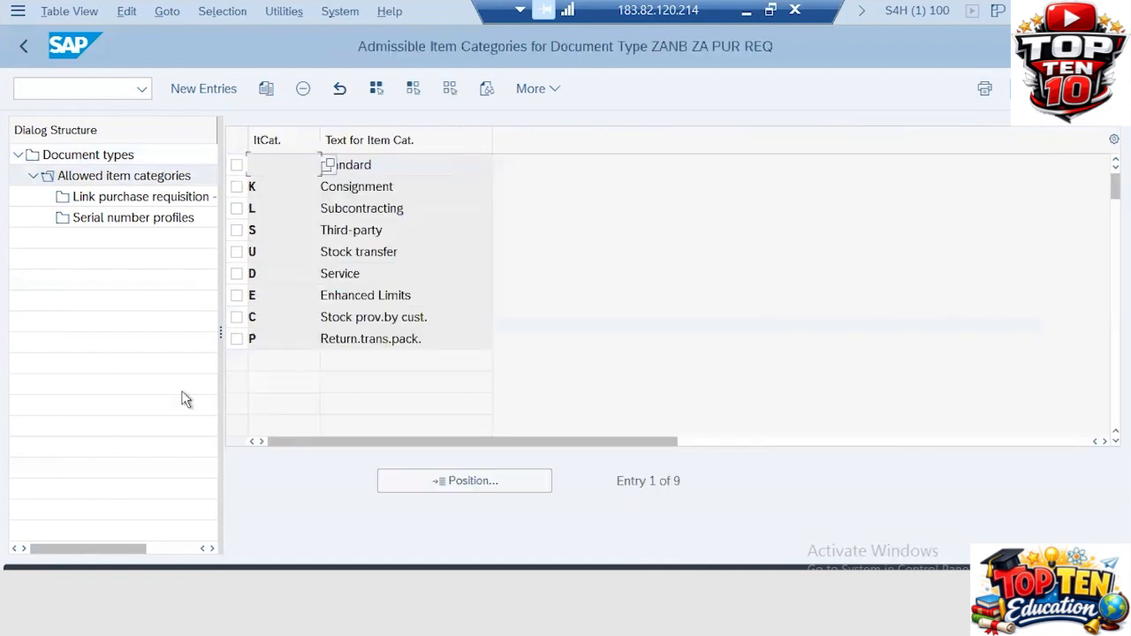
click(390, 167)
click(24, 51)
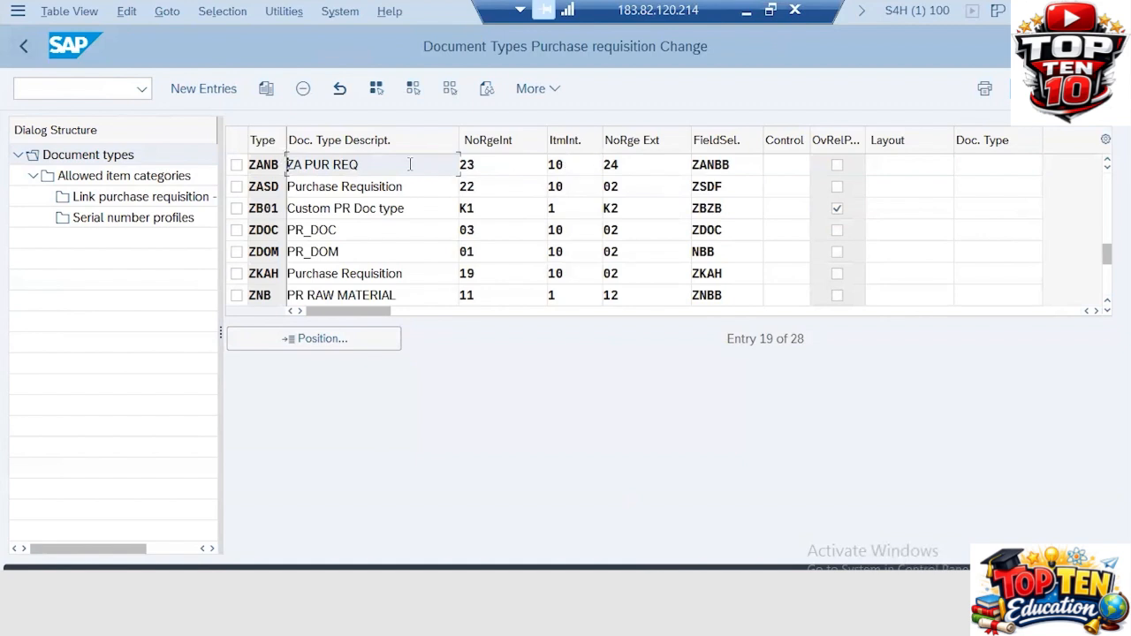
Step: Check ZANB's number ranges and field selection key, and save the document type in customizing request S4HK901890
double_click(507, 162)
double_click(637, 162)
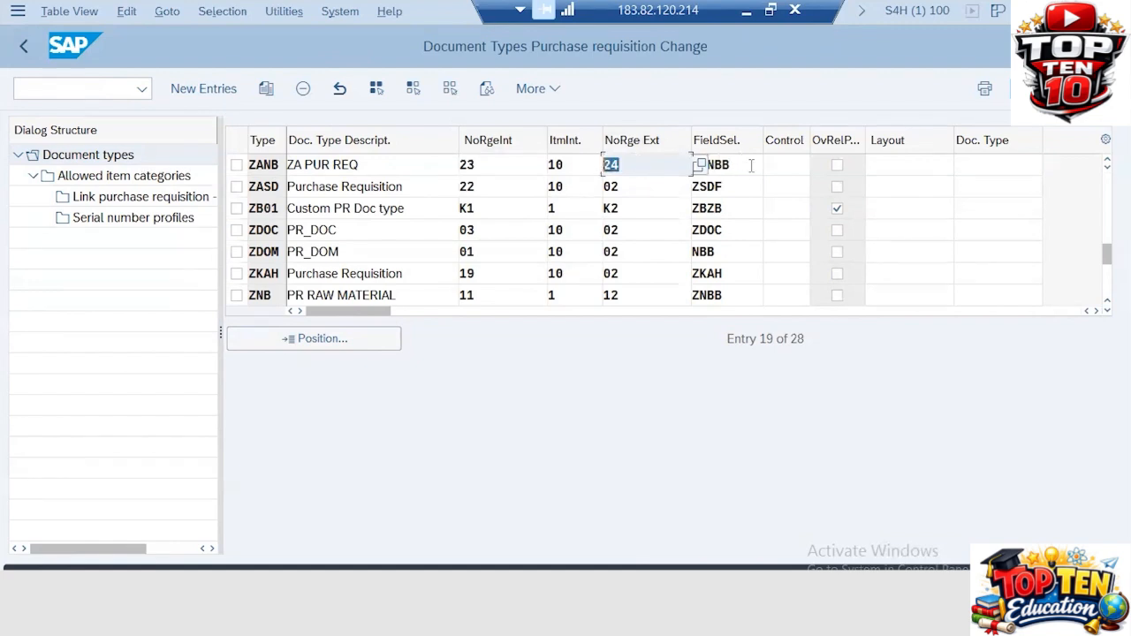
double_click(747, 163)
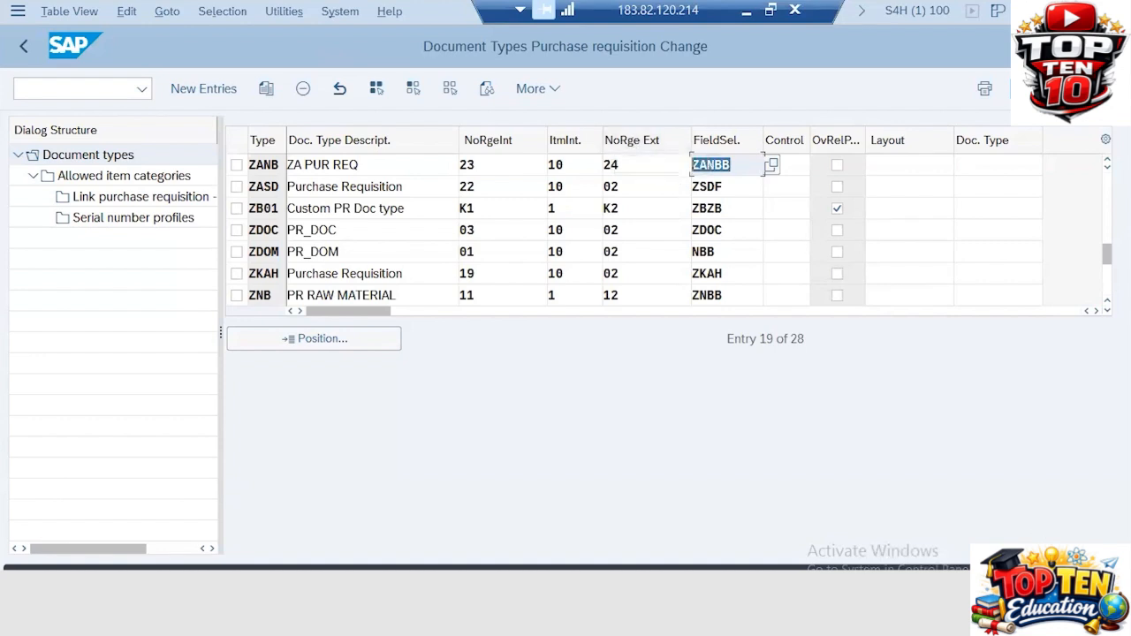
key(ctrl+s)
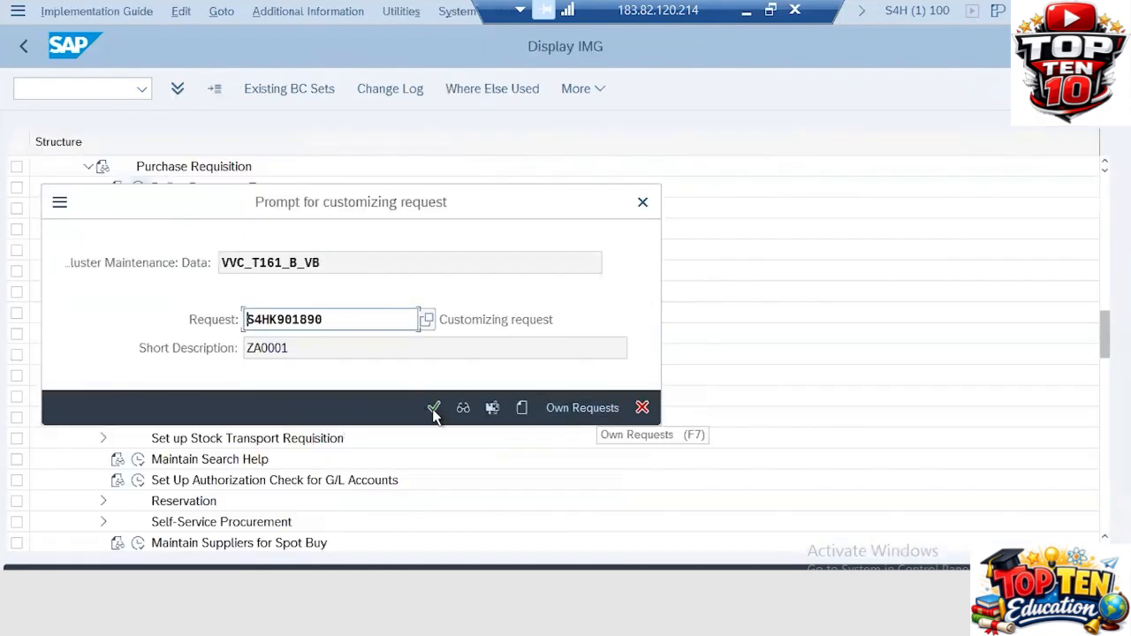
click(433, 404)
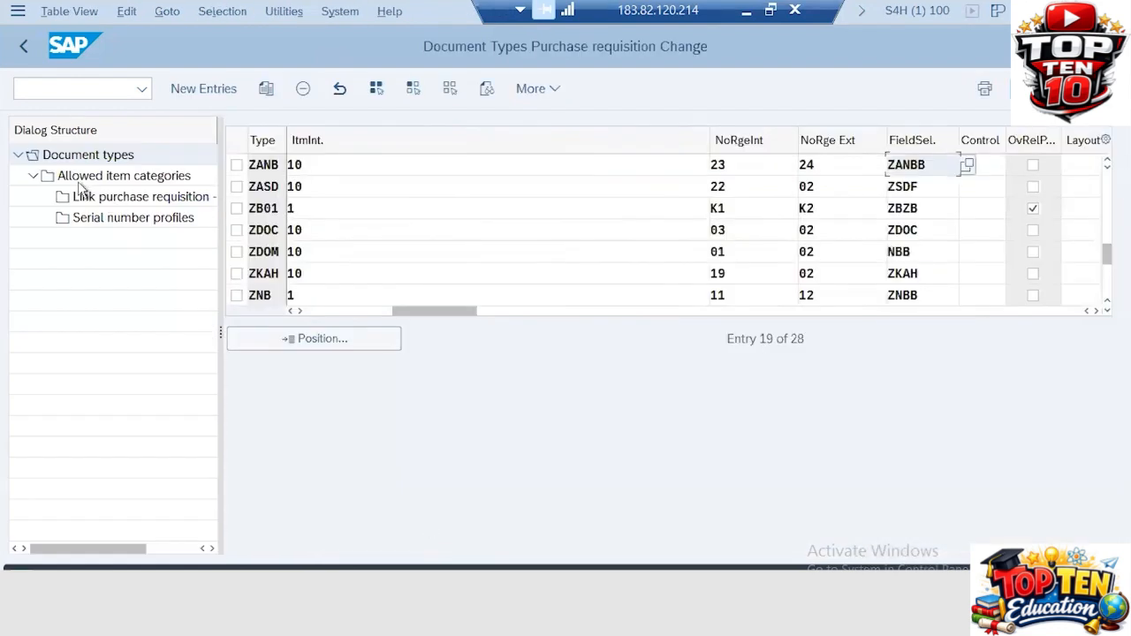
Step: Leave the document types, inspect the entries in Define Tolerance Limit for Archiving, and return to the implementation guide
click(26, 46)
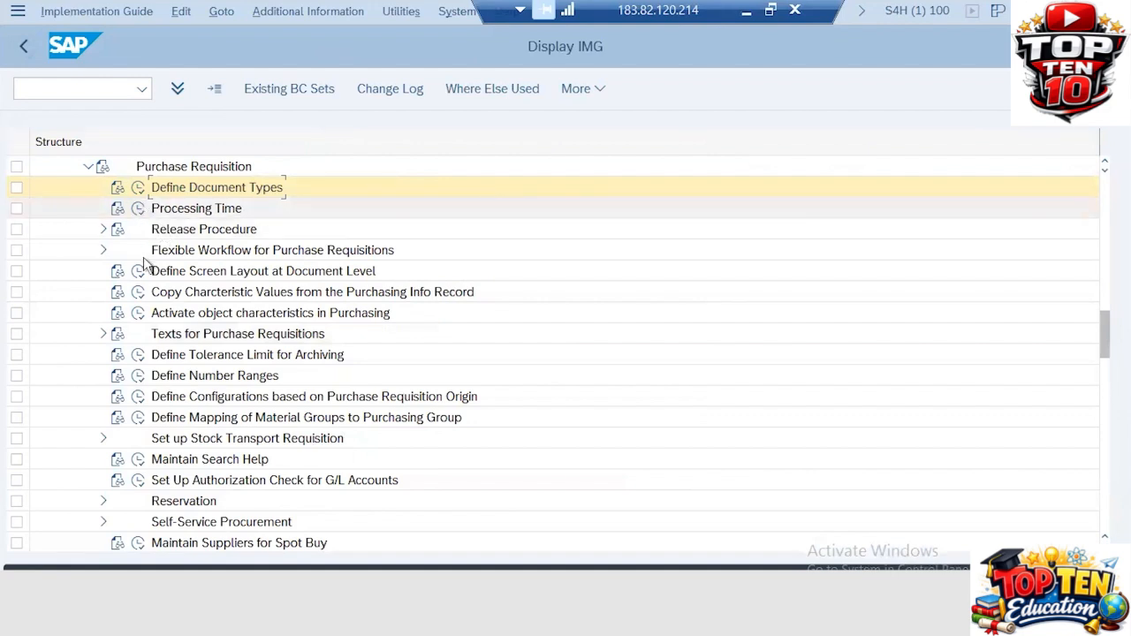
click(139, 353)
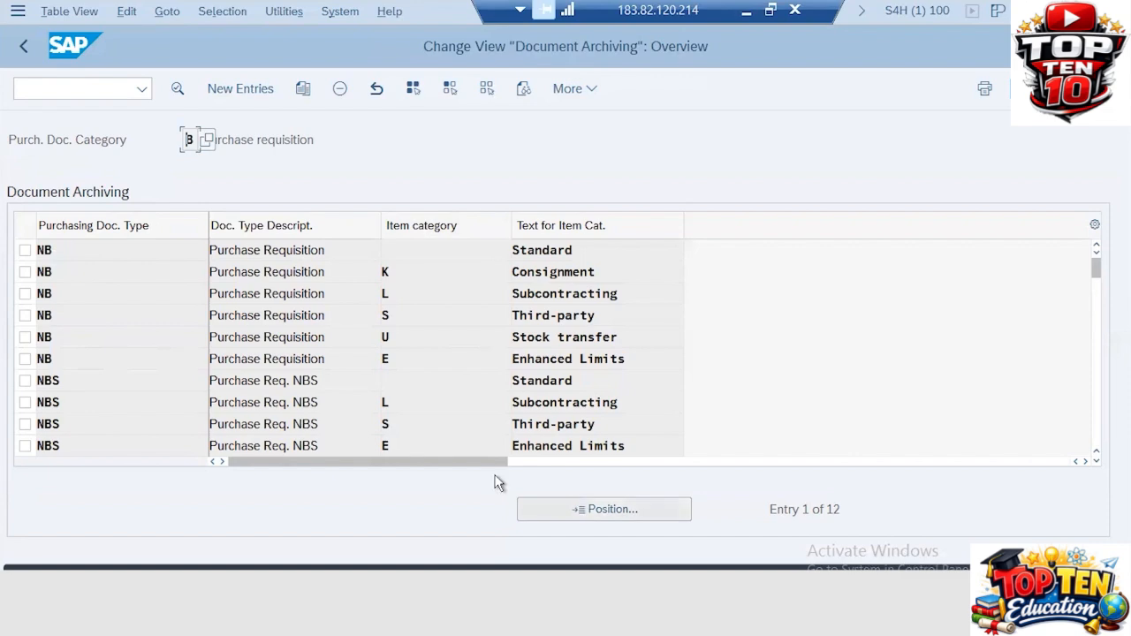
scroll(213, 310, down, 4)
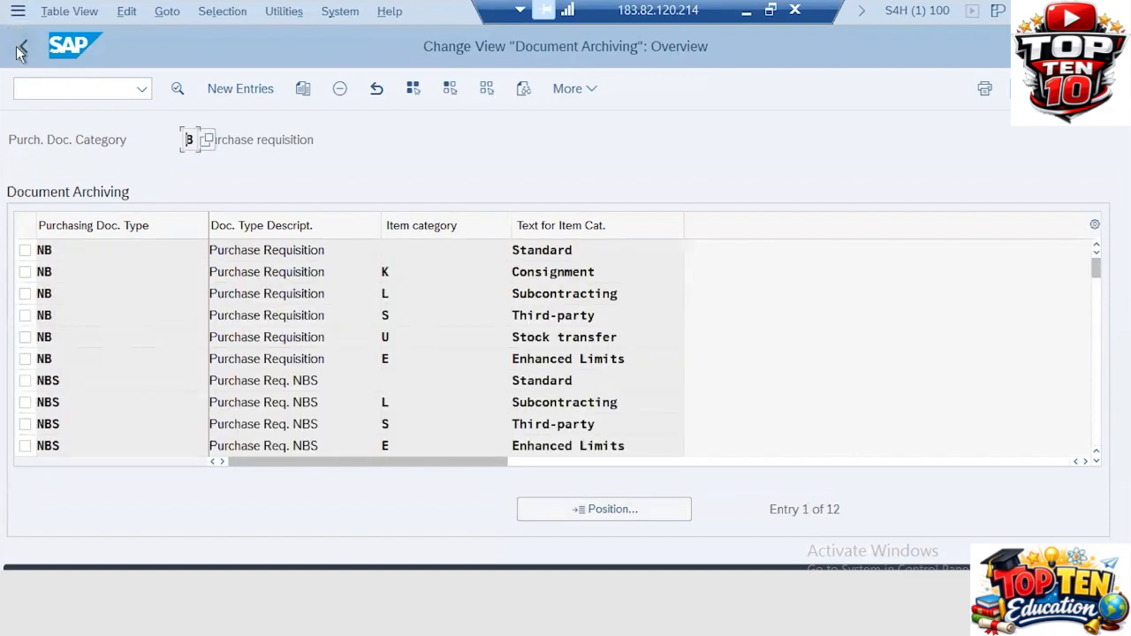
click(21, 49)
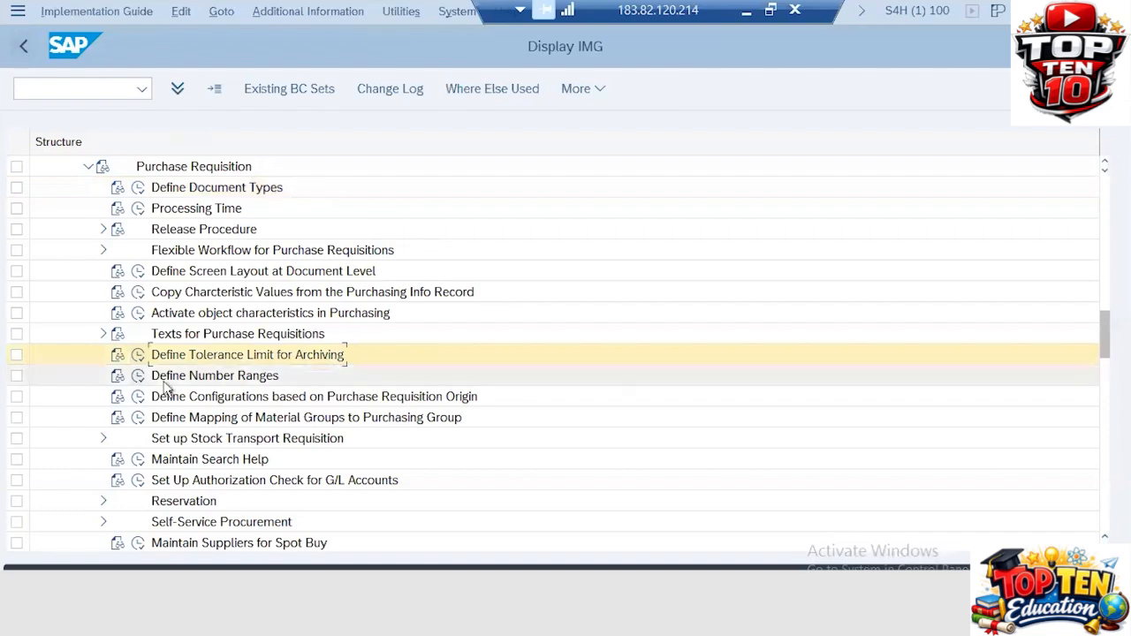
scroll(164, 388, up, 3)
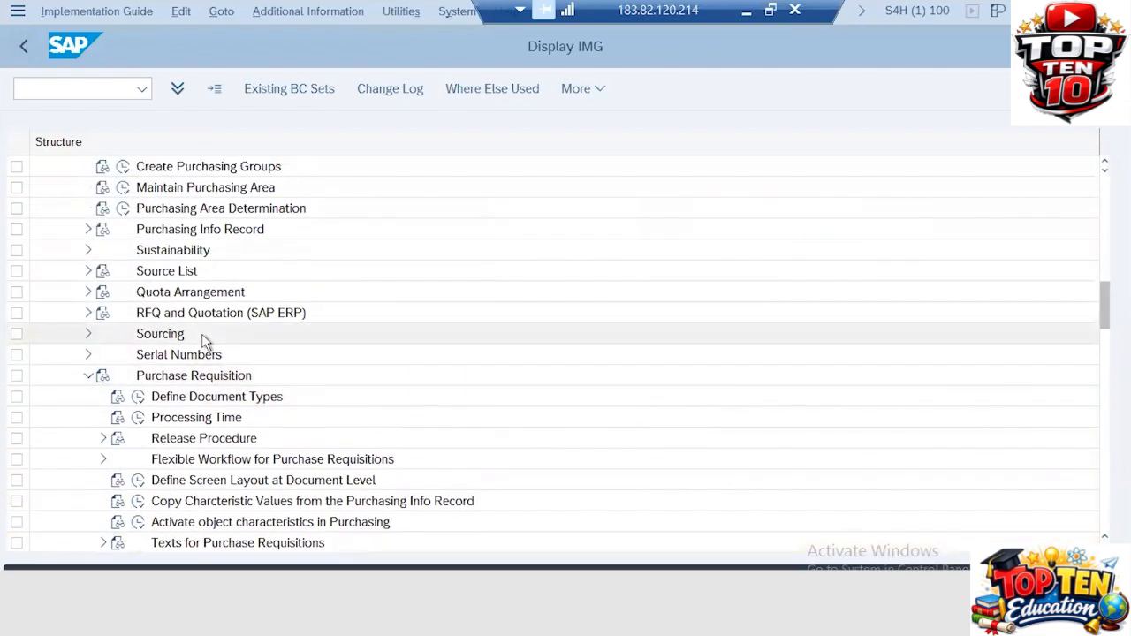
scroll(202, 341, down, 3)
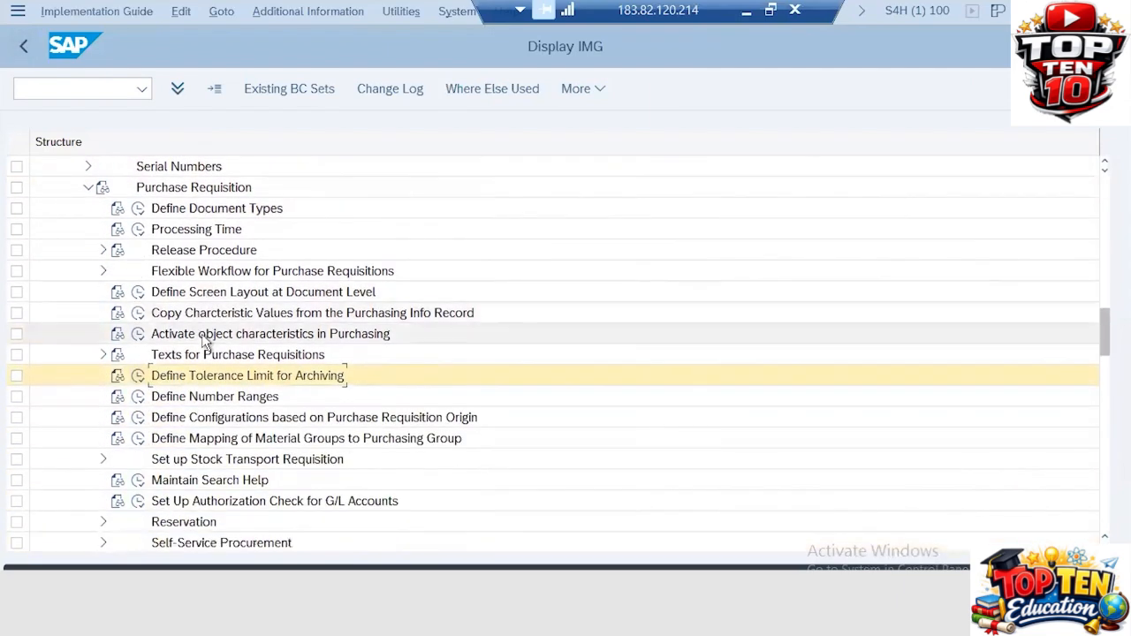